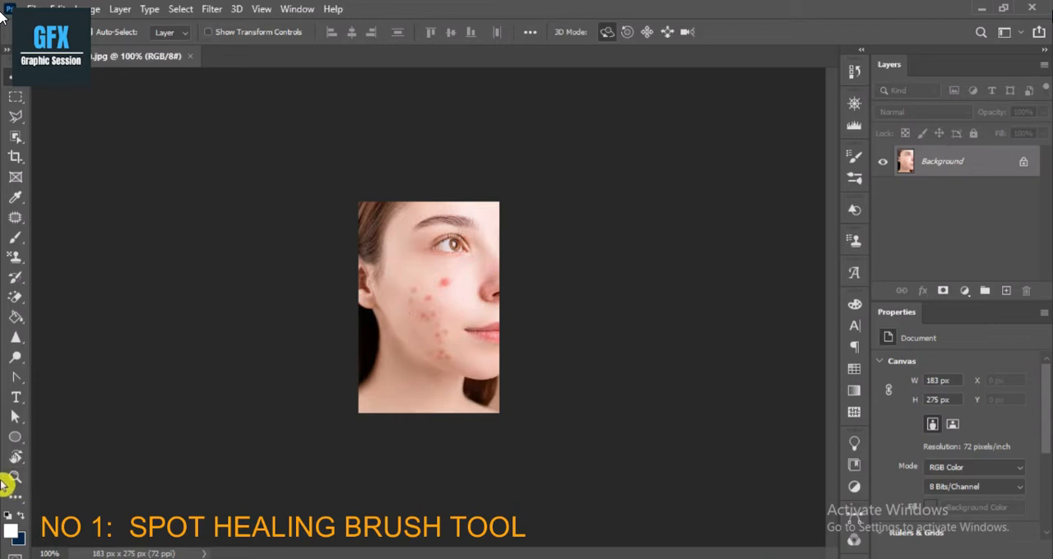
# Unlock the Background layer of the portrait and duplicate it as Layer 0 copy.
pyautogui.click(15, 479)
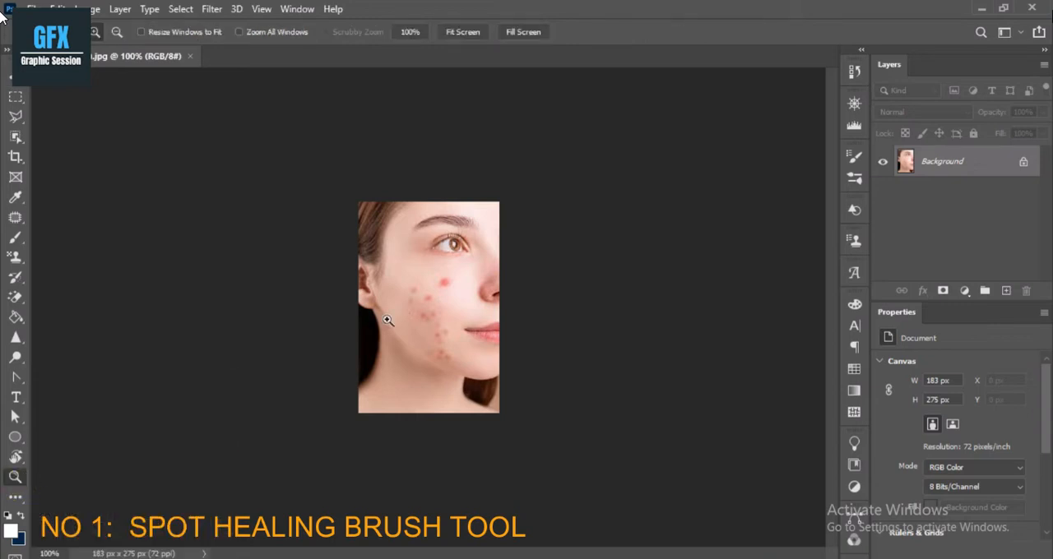
pyautogui.click(387, 320)
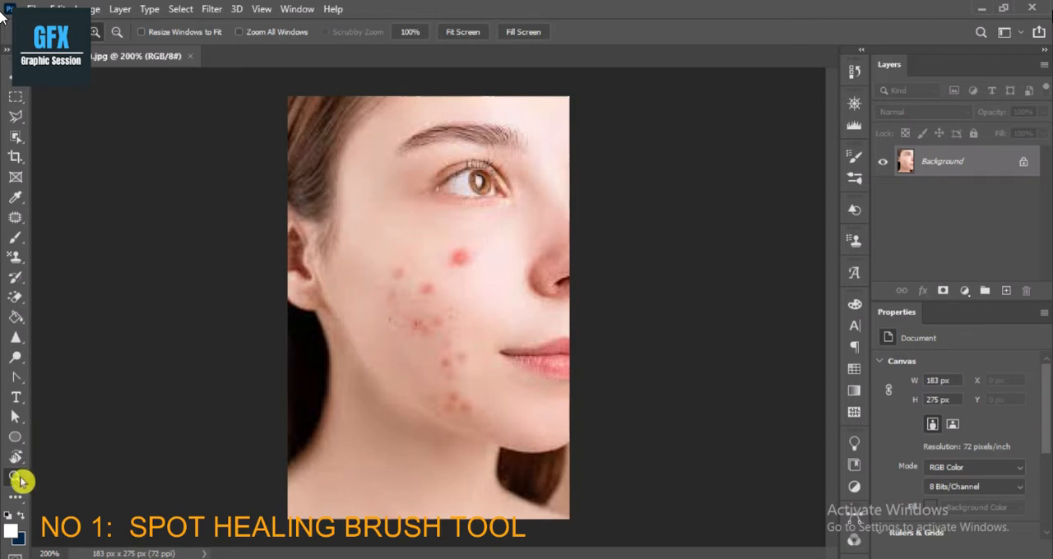
pyautogui.click(443, 277)
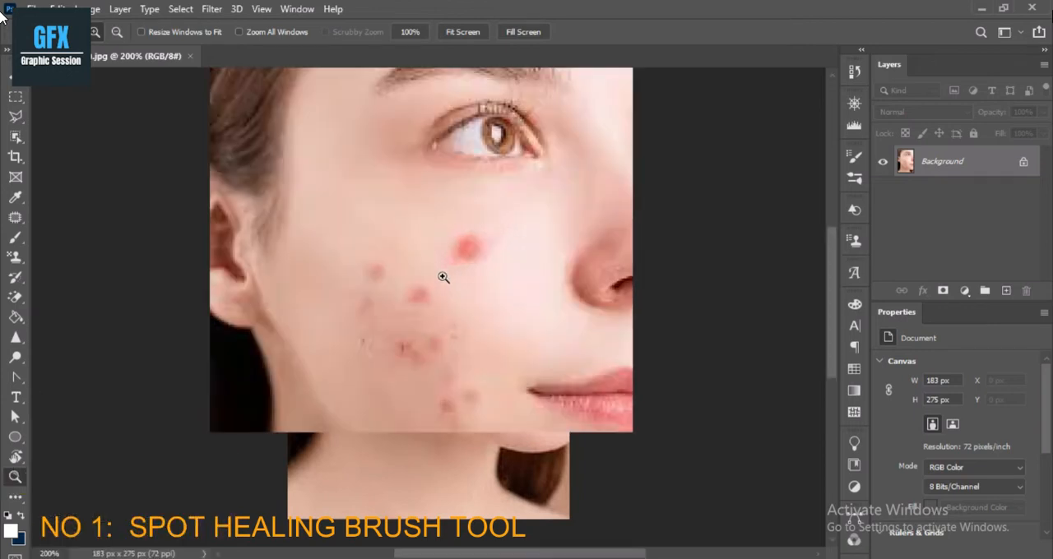
pyautogui.click(480, 251)
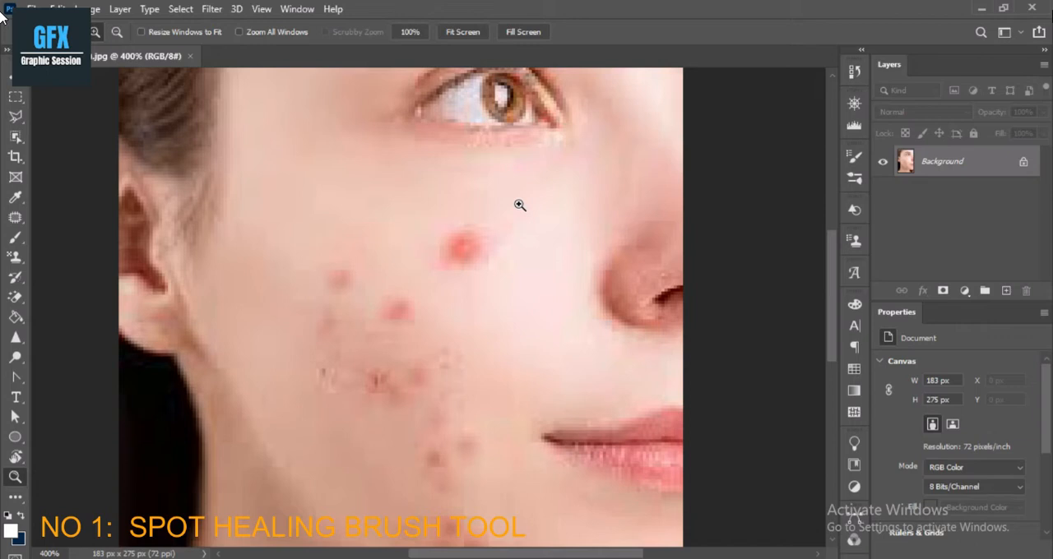
pyautogui.click(1024, 165)
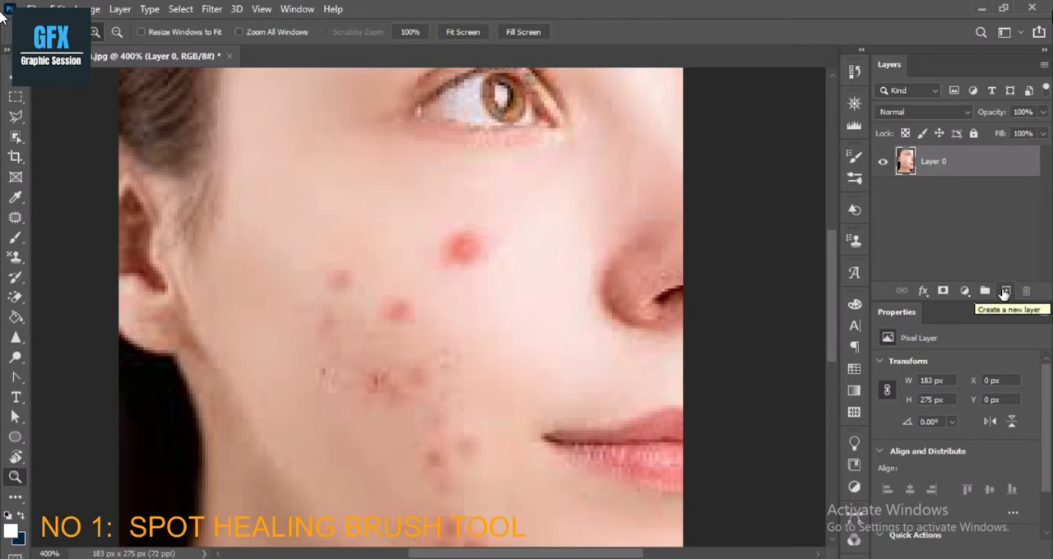
pyautogui.rightClick(971, 168)
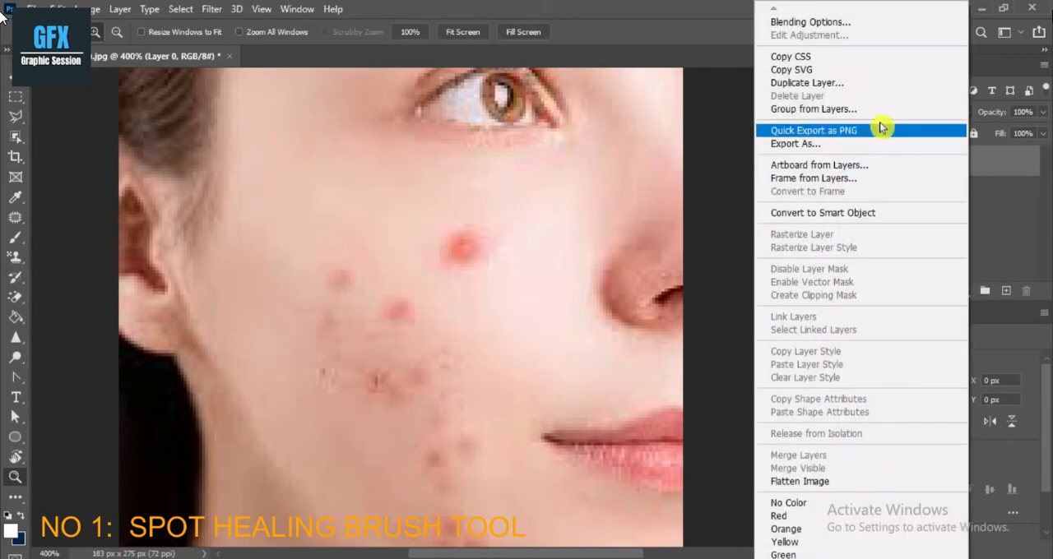
pyautogui.click(850, 85)
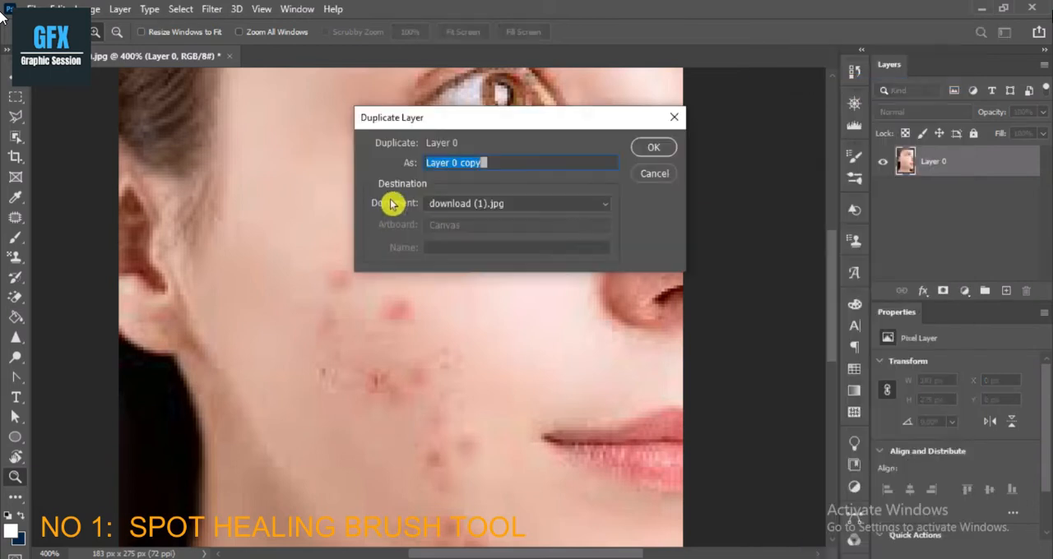
pyautogui.click(654, 152)
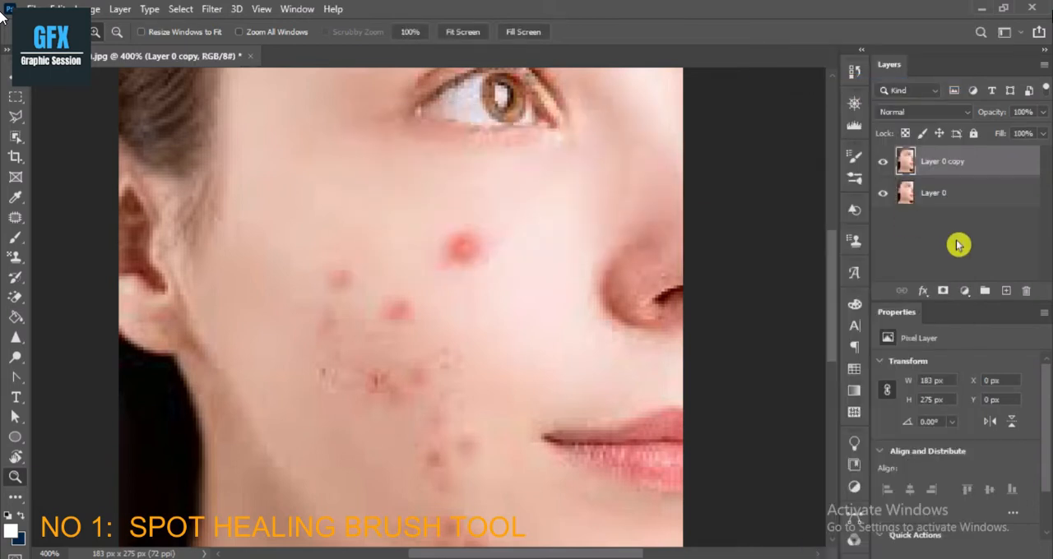
# Add a new empty layer and try the Spot Healing Brush Tool on it over the large red blemish on the cheek.
pyautogui.click(1004, 294)
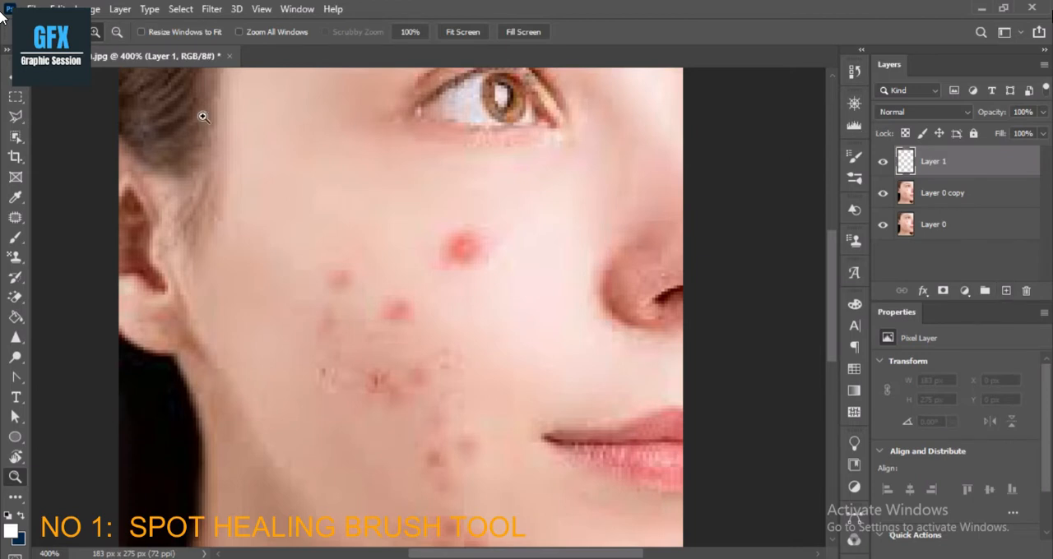
pyautogui.click(16, 216)
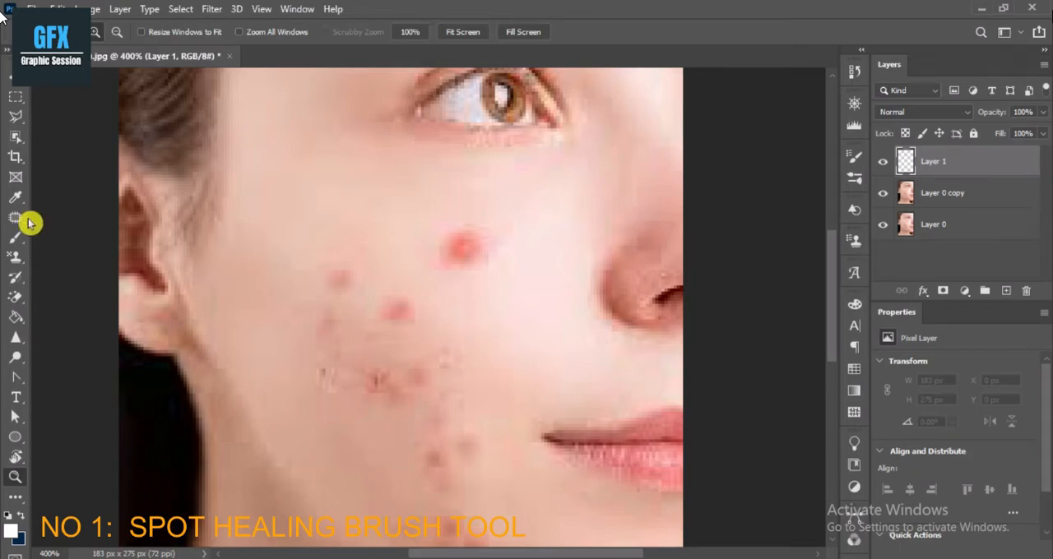
pyautogui.moveTo(61, 187)
pyautogui.mouseDown()
pyautogui.moveTo(52, 183)
pyautogui.moveTo(251, 185)
pyautogui.mouseUp()
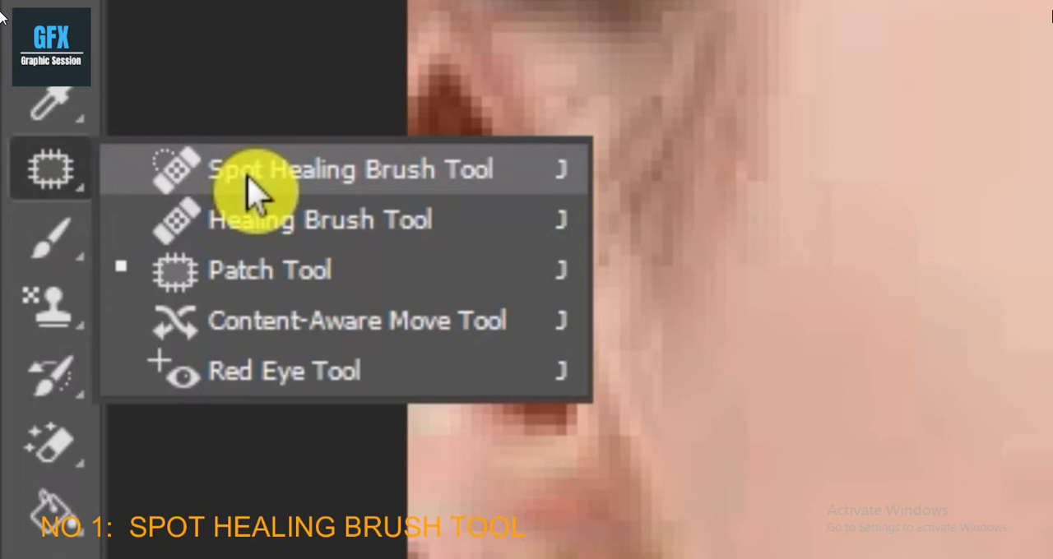
pyautogui.moveTo(247, 176); pyautogui.dragTo(251, 185)
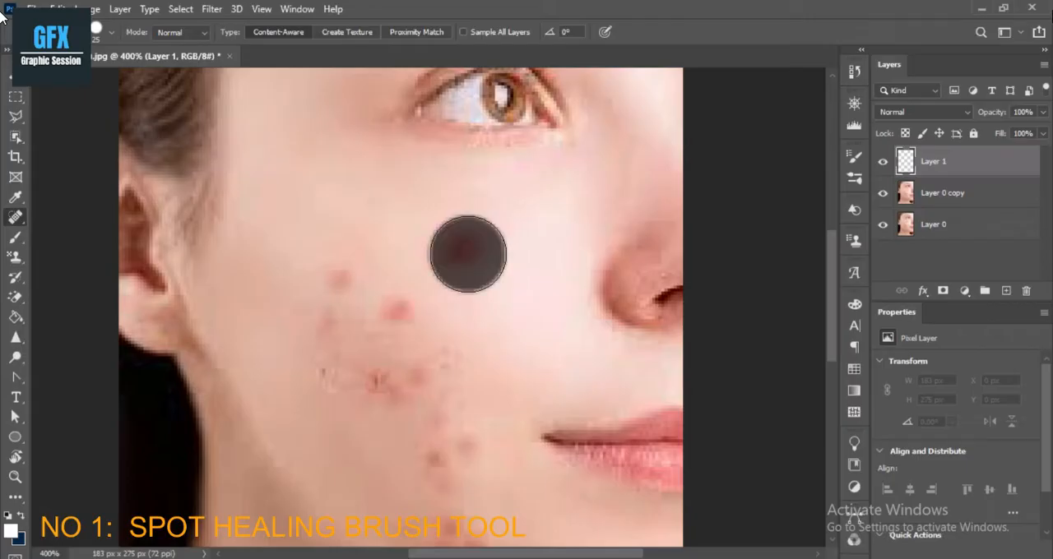
pyautogui.click(466, 254)
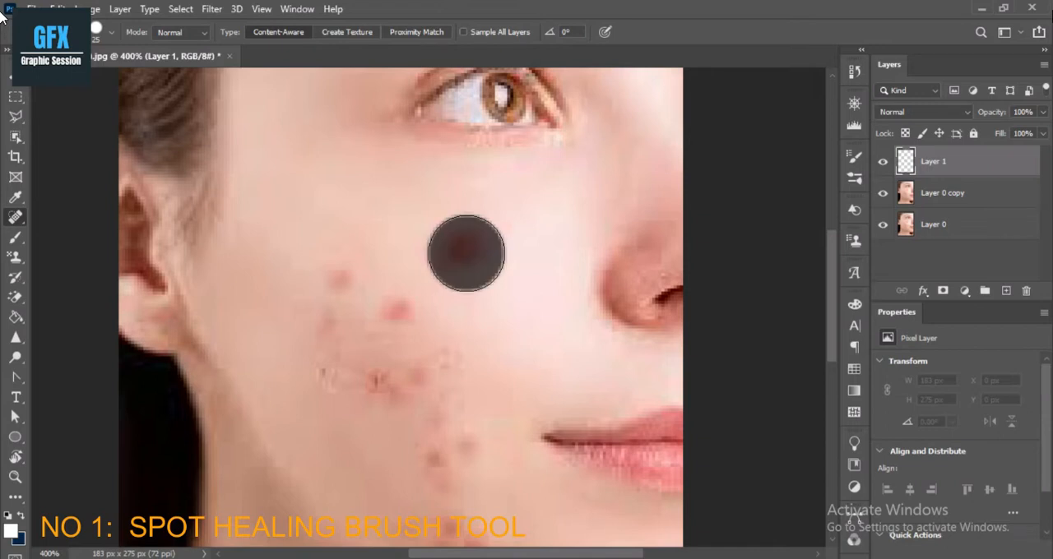
# Delete the empty Layer 1 so that Layer 0 copy is the active layer.
pyautogui.click(932, 197)
pyautogui.click(974, 168)
pyautogui.press('Delete')
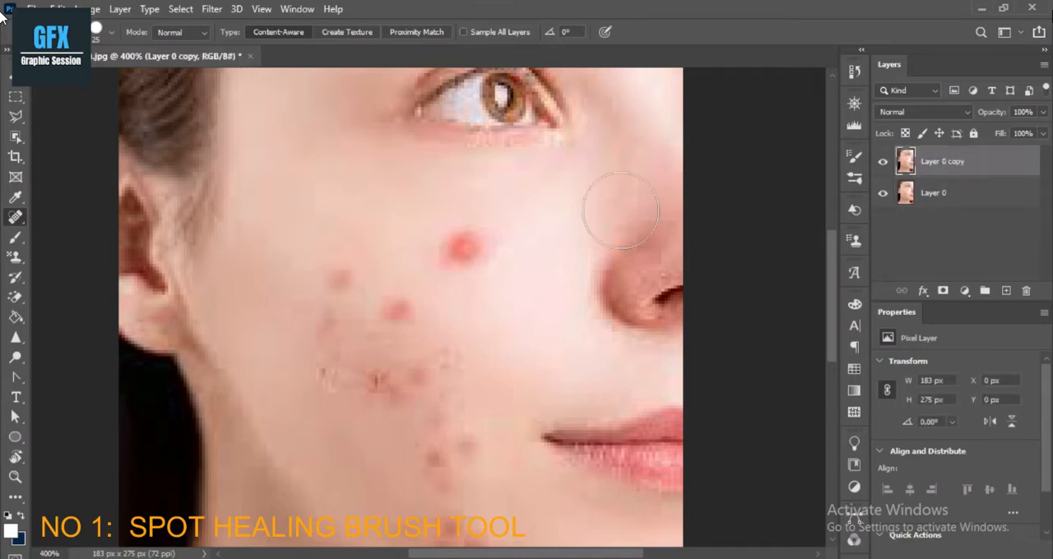
# Heal the large red blemish and the upper-cheek spots on Layer 0 copy with the Spot Healing Brush at size 25.
pyautogui.click(464, 253)
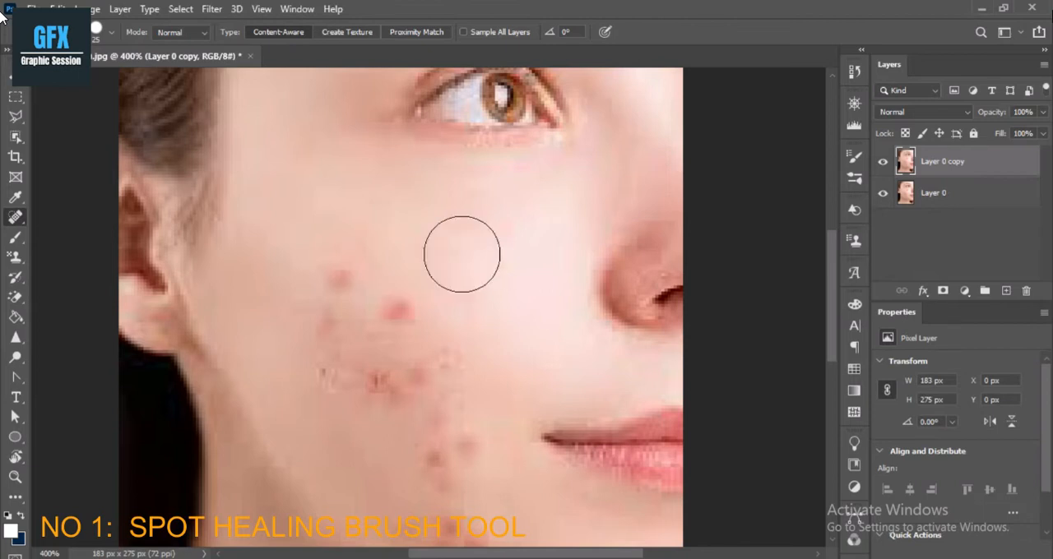
pyautogui.click(400, 310)
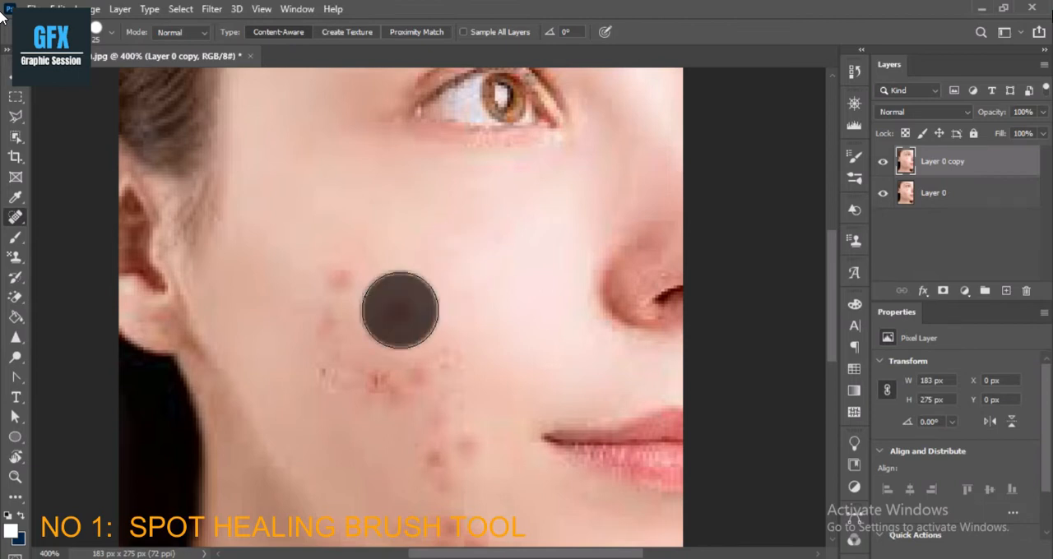
pyautogui.click(353, 285)
pyautogui.click(339, 326)
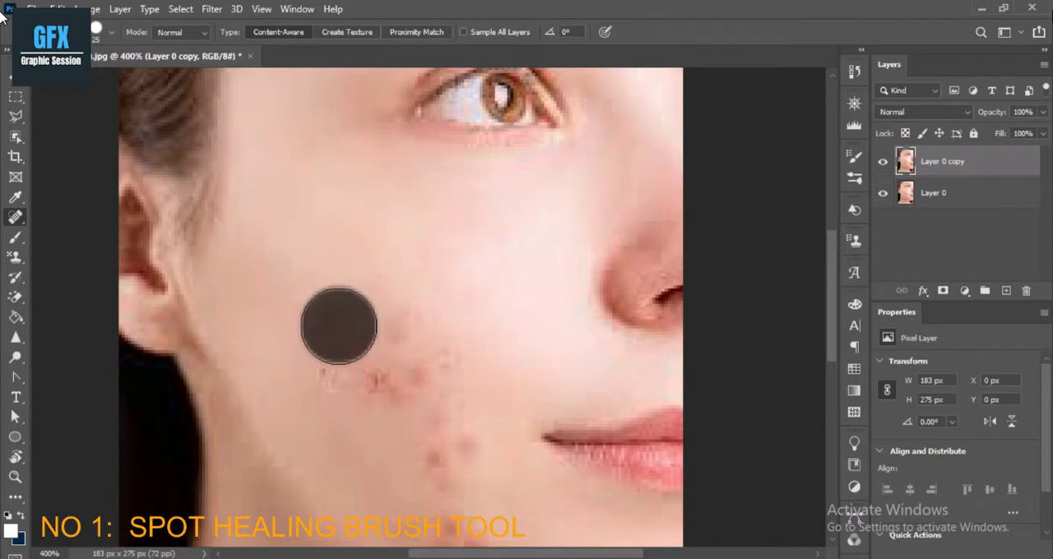
pyautogui.click(390, 337)
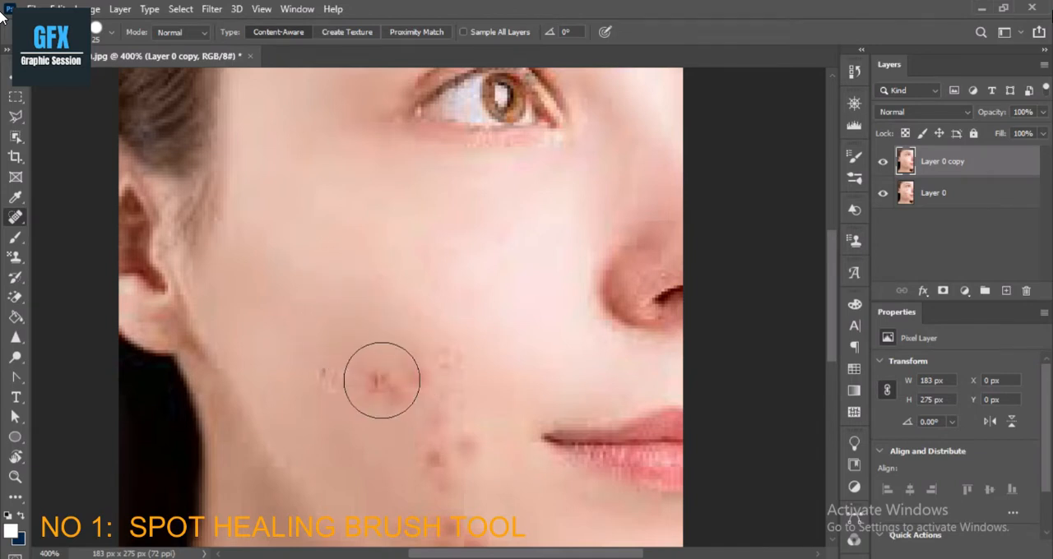
# Reduce the Spot Healing Brush to size 15 and heal the cluster of spots across the middle of the cheek.
pyautogui.press('[')
pyautogui.press('[')
pyautogui.click(378, 379)
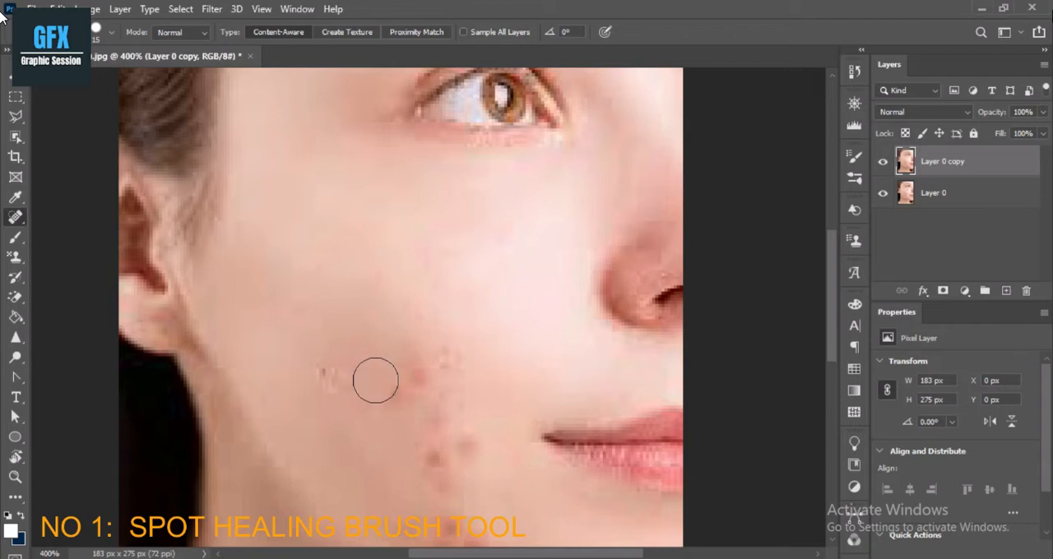
pyautogui.click(333, 378)
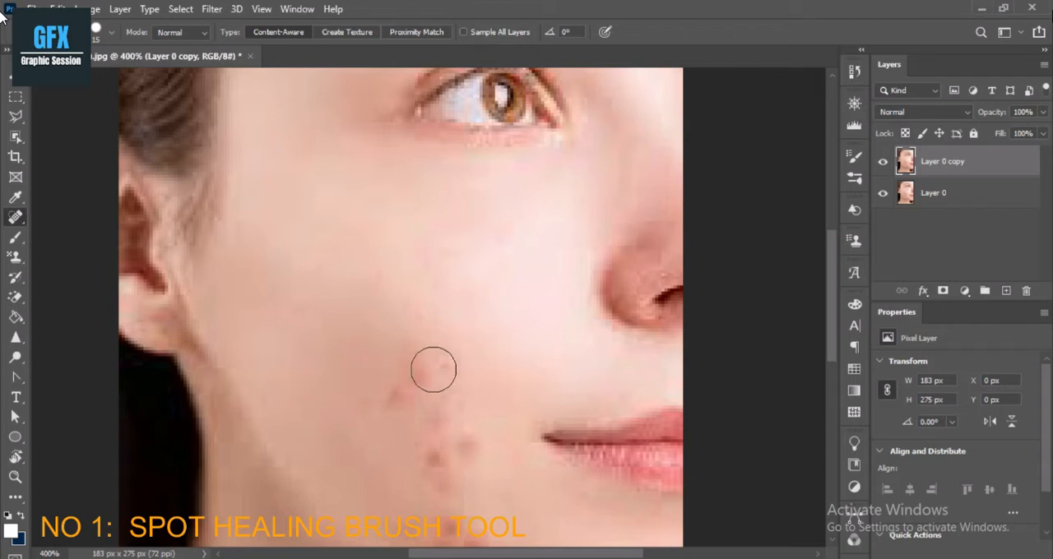
pyautogui.click(415, 375)
pyautogui.click(388, 390)
pyautogui.click(403, 354)
pyautogui.click(320, 353)
# Heal the remaining spots beside the mouth and along the jawline with the Spot Healing Brush.
pyautogui.click(454, 397)
pyautogui.click(444, 442)
pyautogui.click(455, 380)
pyautogui.click(450, 431)
pyautogui.click(433, 477)
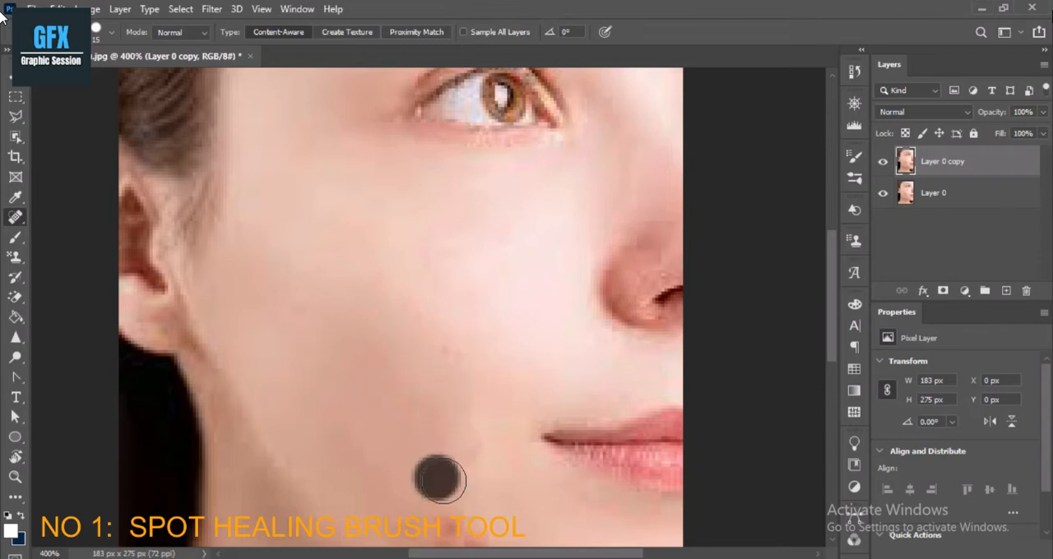
pyautogui.click(460, 462)
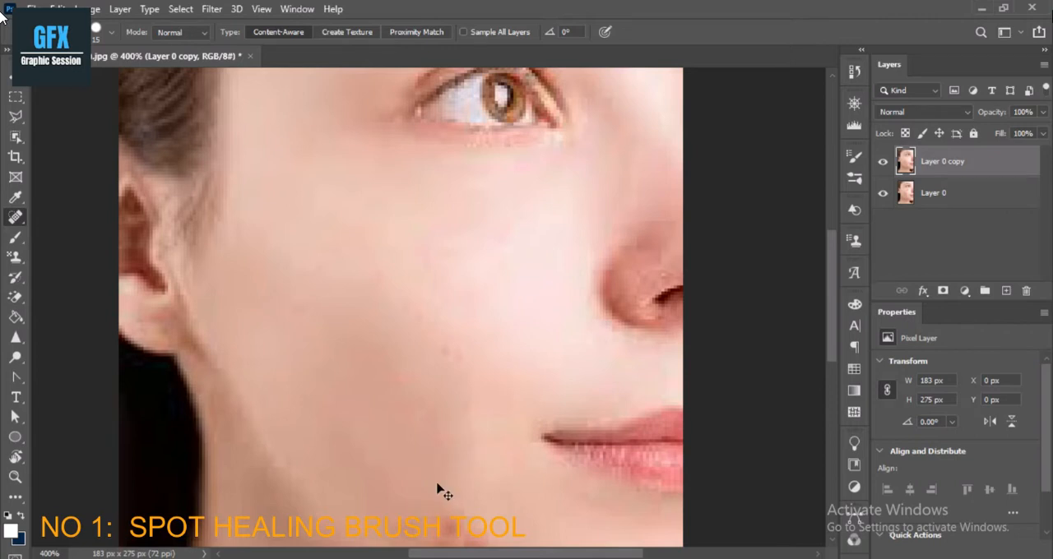
pyautogui.keyDown('alt'); pyautogui.click(425, 389); pyautogui.keyUp('alt')
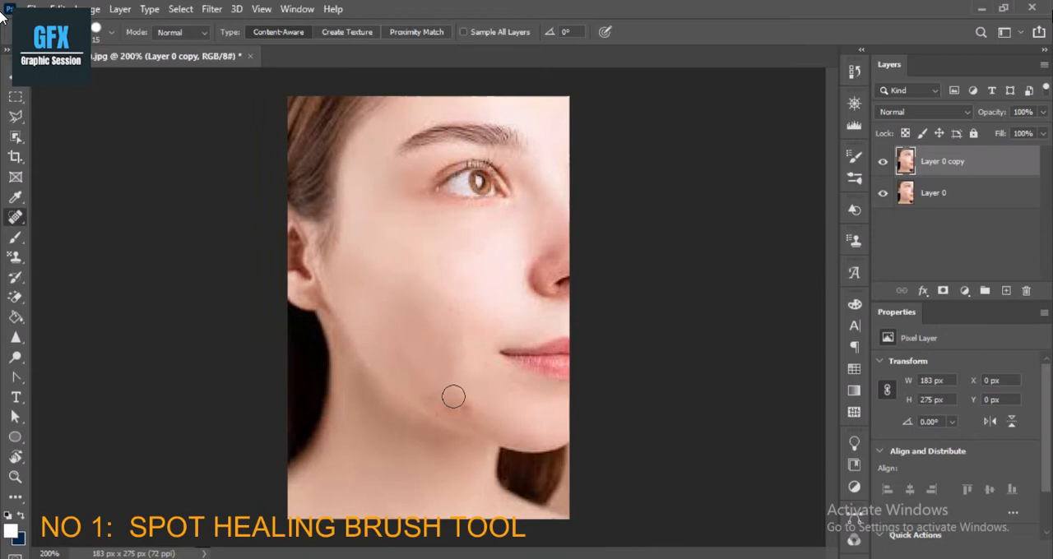
pyautogui.click(441, 406)
# Compare the skin before and after healing by toggling the visibility of Layer 0 copy.
pyautogui.click(882, 163)
pyautogui.click(883, 164)
pyautogui.click(882, 165)
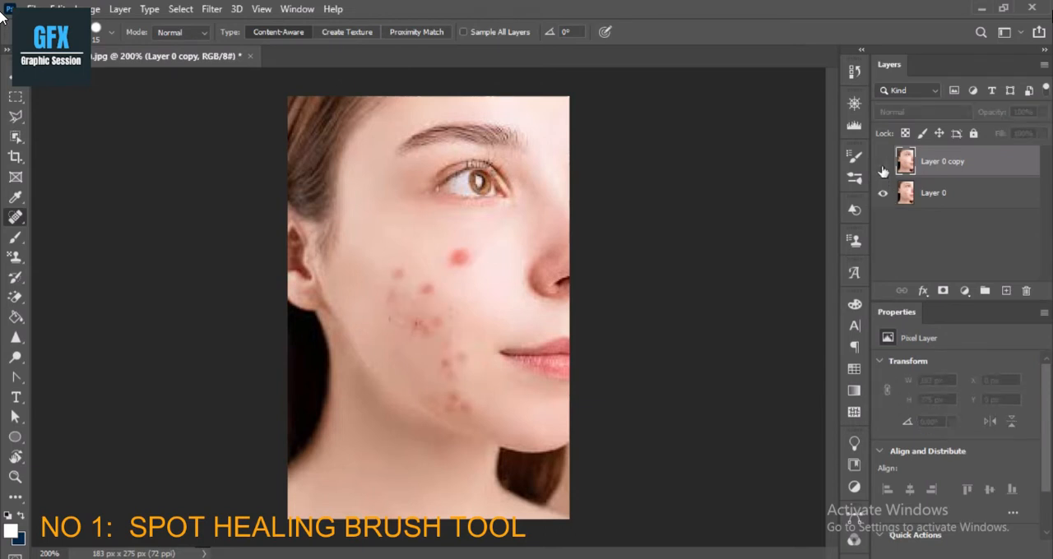
pyautogui.click(883, 164)
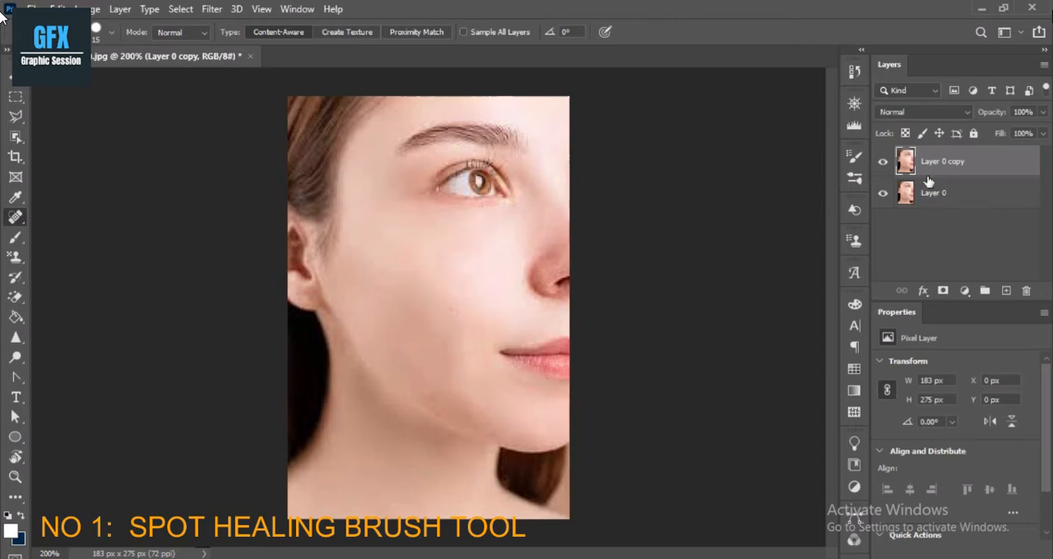
pyautogui.click(884, 165)
pyautogui.click(883, 164)
# Discard the retouched Layer 0 copy in download (1).jpg and duplicate the unretouched Layer 0 again as Layer 0 copy.
pyautogui.press('Delete')
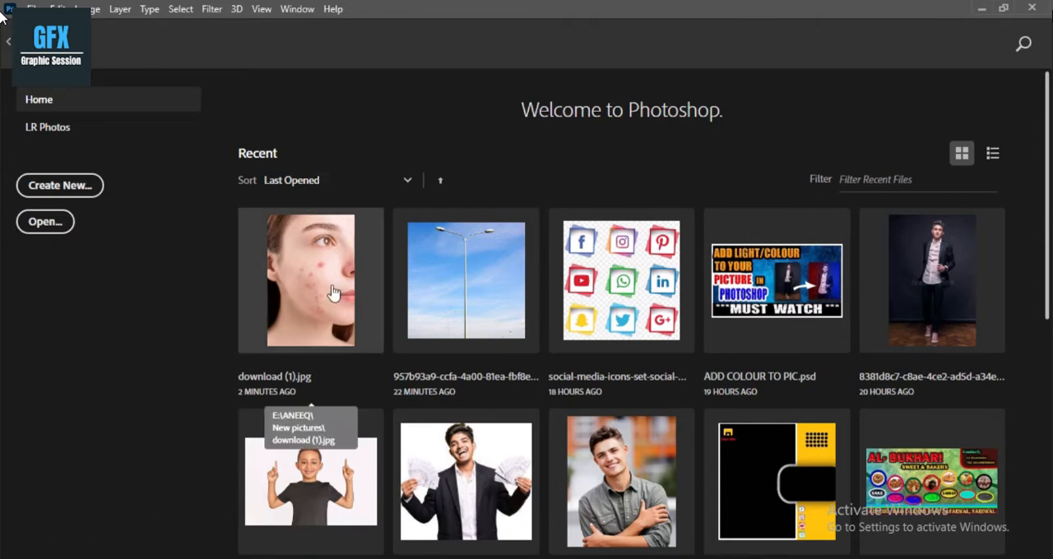
pyautogui.click(283, 270)
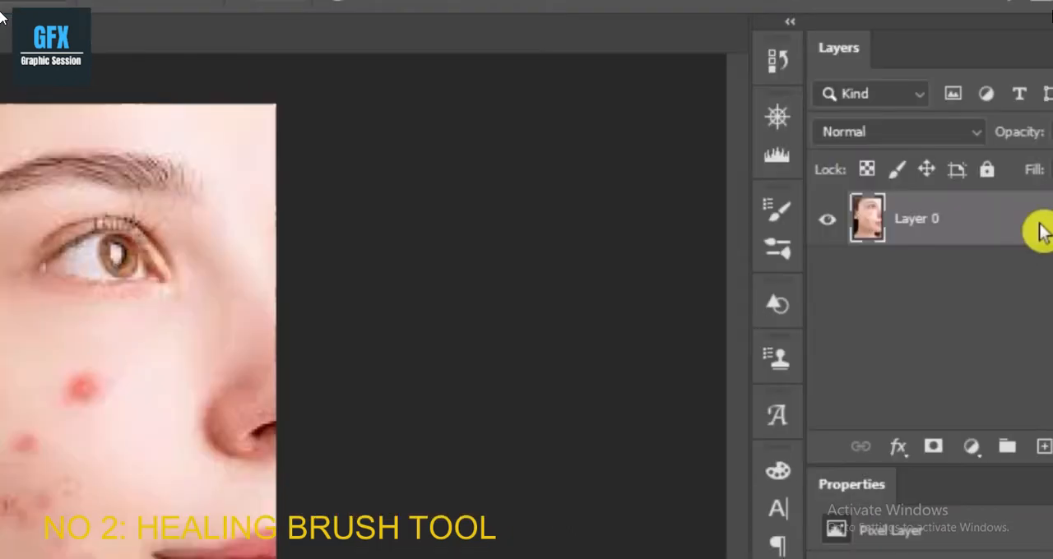
pyautogui.rightClick(1008, 168)
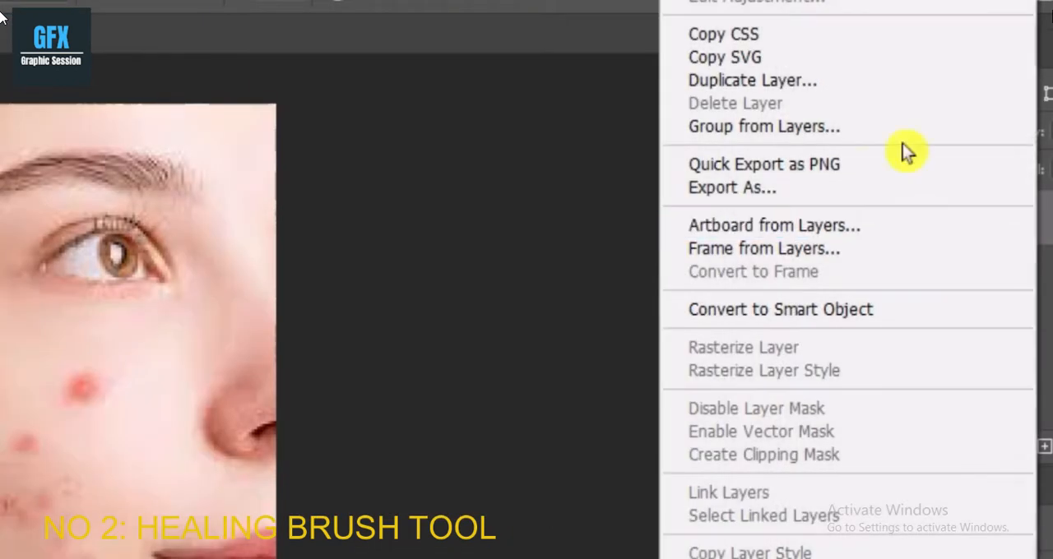
pyautogui.click(761, 80)
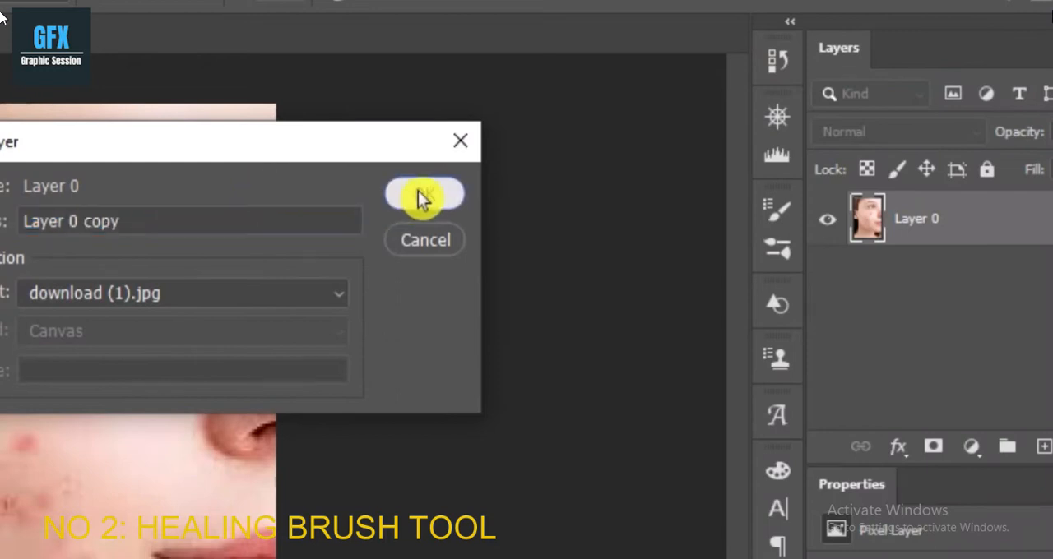
pyautogui.click(423, 198)
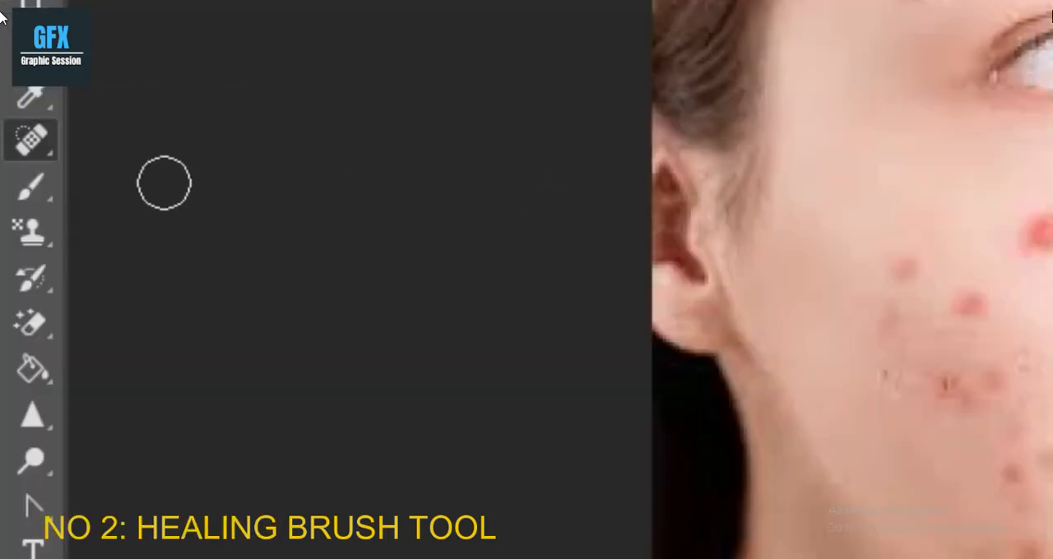
# Switch to the Healing Brush Tool and try to heal the large cheek blemish without a defined source point.
pyautogui.click(41, 146)
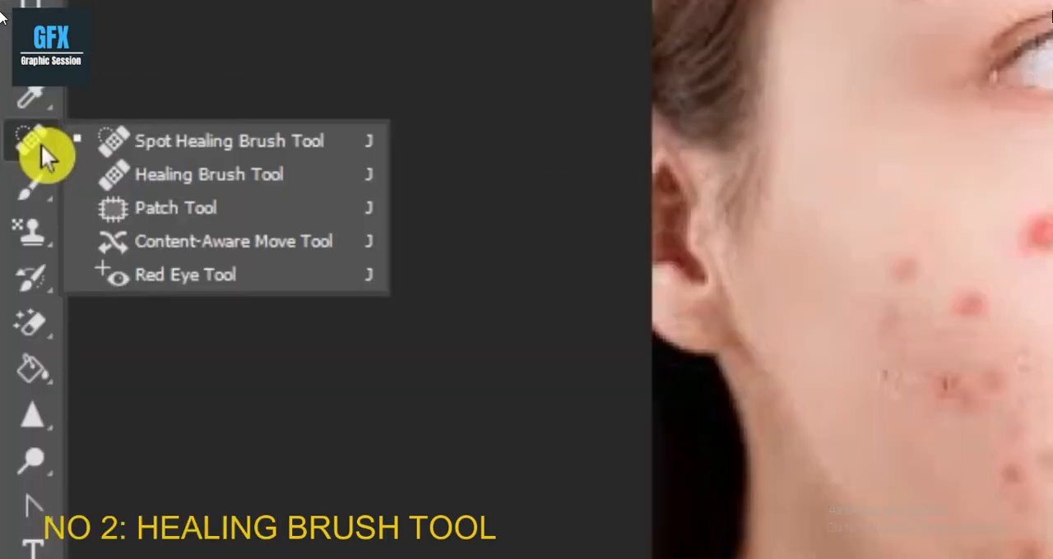
pyautogui.click(144, 174)
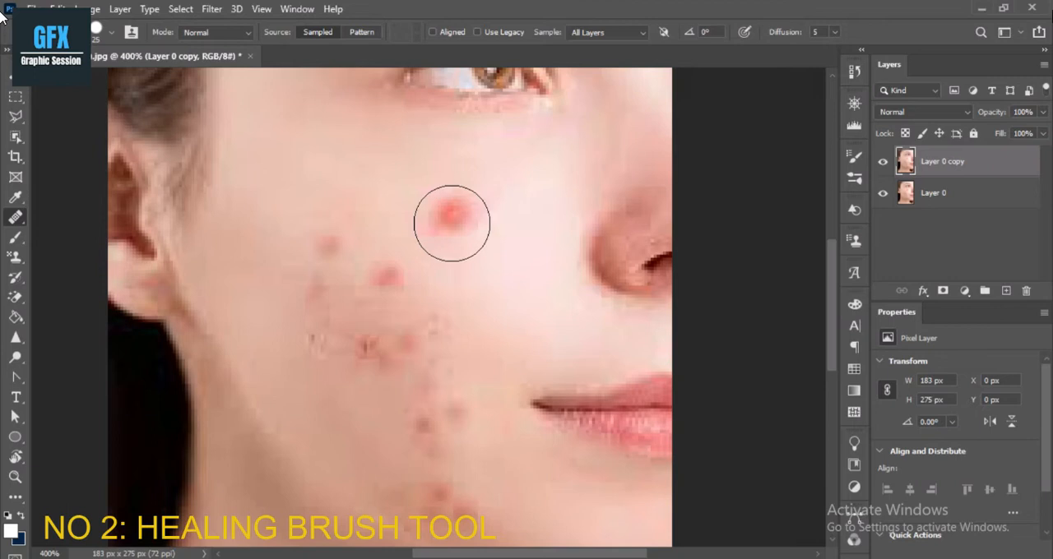
pyautogui.press(']')
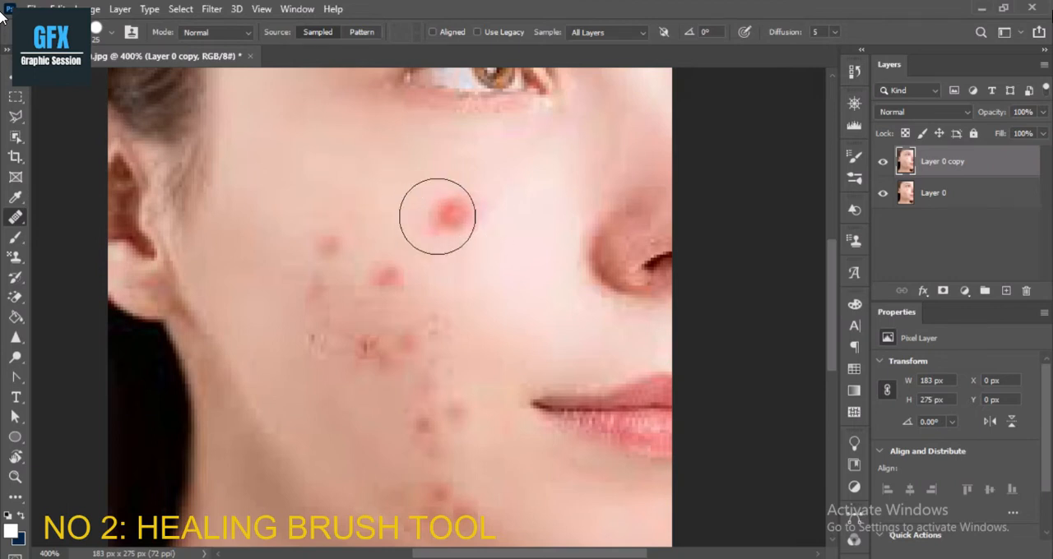
pyautogui.click(454, 216)
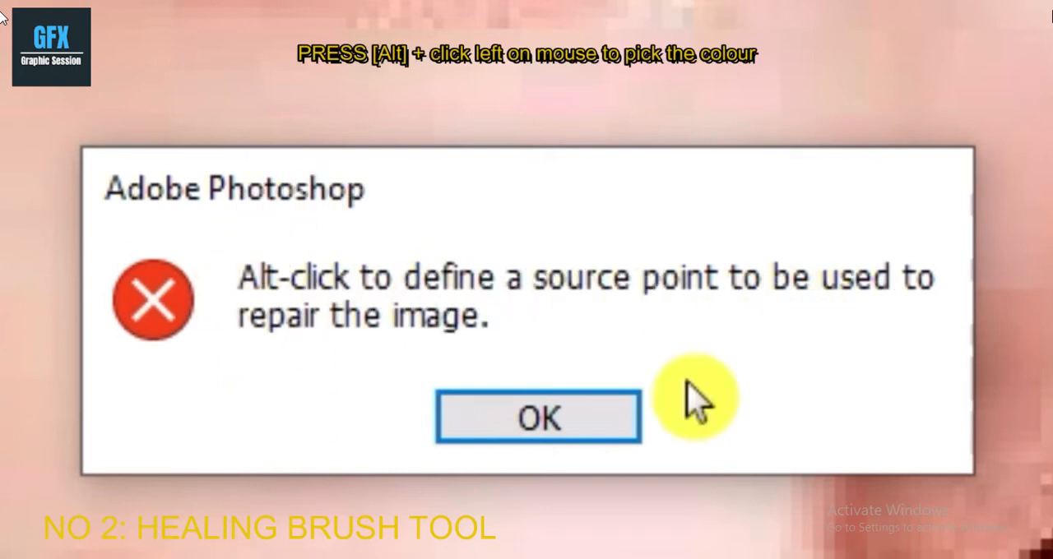
pyautogui.click(572, 421)
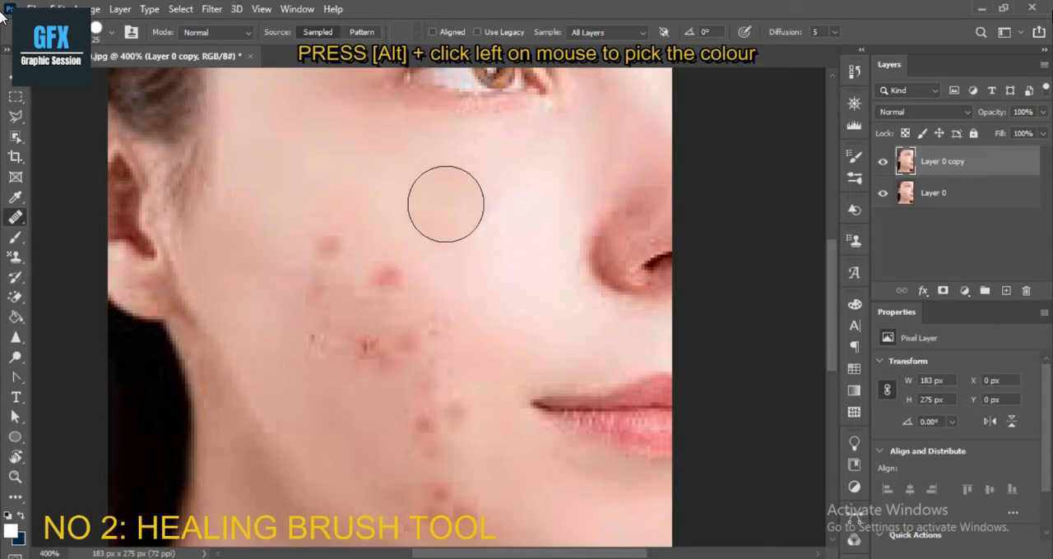
# Heal the red spots across the middle cheek and beside the mouth with the Healing Brush, using sampled clear skin.
pyautogui.moveTo(361, 276)
pyautogui.mouseDown()
pyautogui.moveTo(312, 262)
pyautogui.moveTo(323, 256)
pyautogui.moveTo(332, 275)
pyautogui.moveTo(354, 281)
pyautogui.moveTo(402, 276)
pyautogui.mouseUp()
pyautogui.click(387, 287)
pyautogui.click(315, 298)
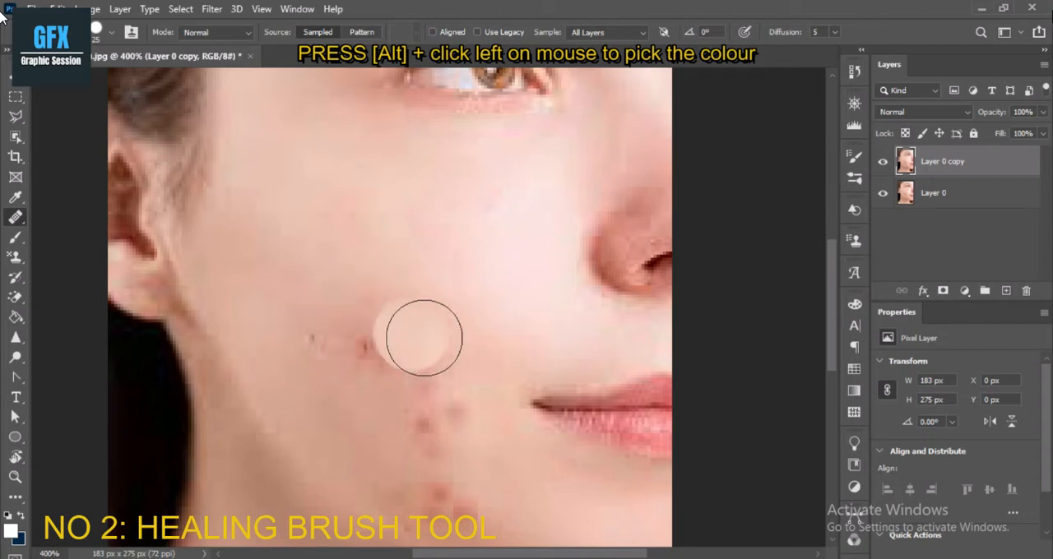
pyautogui.moveTo(330, 327); pyautogui.dragTo(404, 353)
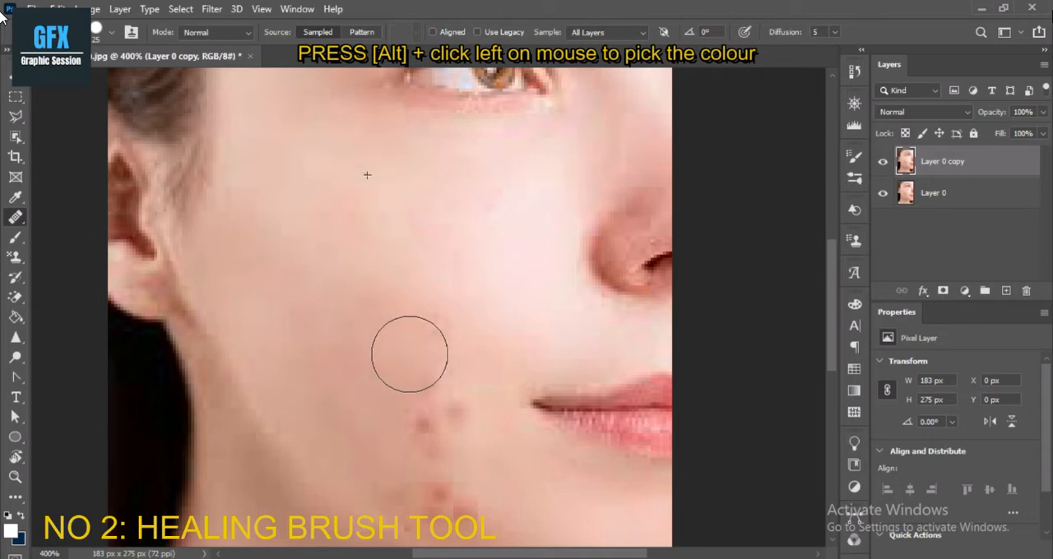
pyautogui.click(427, 405)
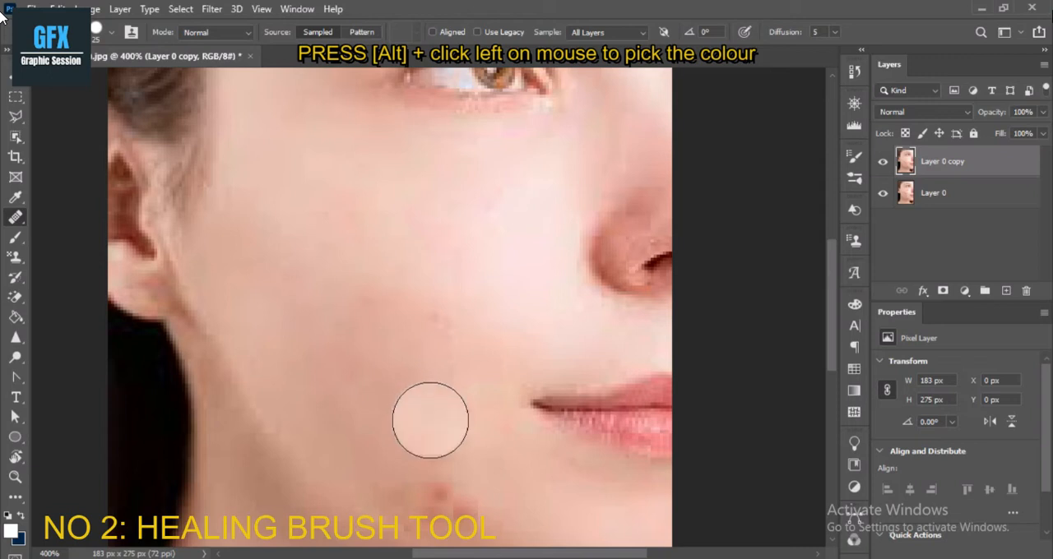
# Reduce the Healing Brush size to 15, resample clear cheek skin and heal the remaining spots along the lower jaw.
pyautogui.press('[')
pyautogui.press('[')
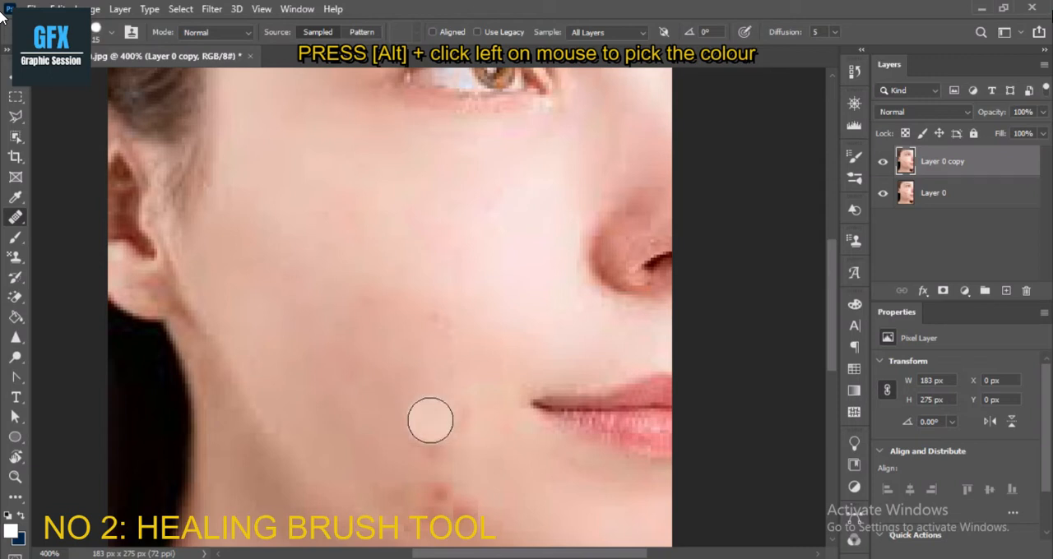
pyautogui.press('space')
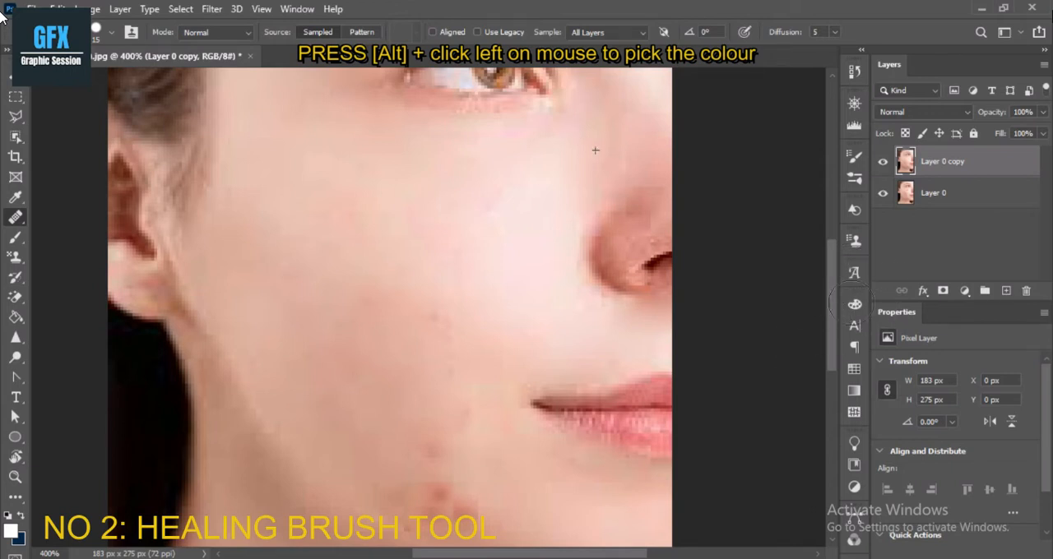
pyautogui.click(436, 456)
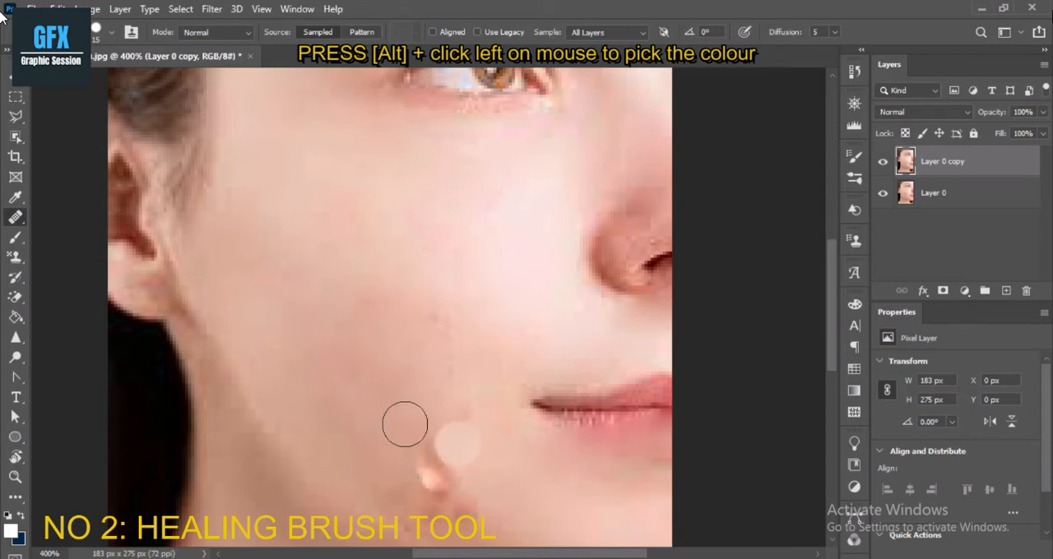
pyautogui.keyDown('alt'); pyautogui.click(390, 295); pyautogui.keyUp('alt')
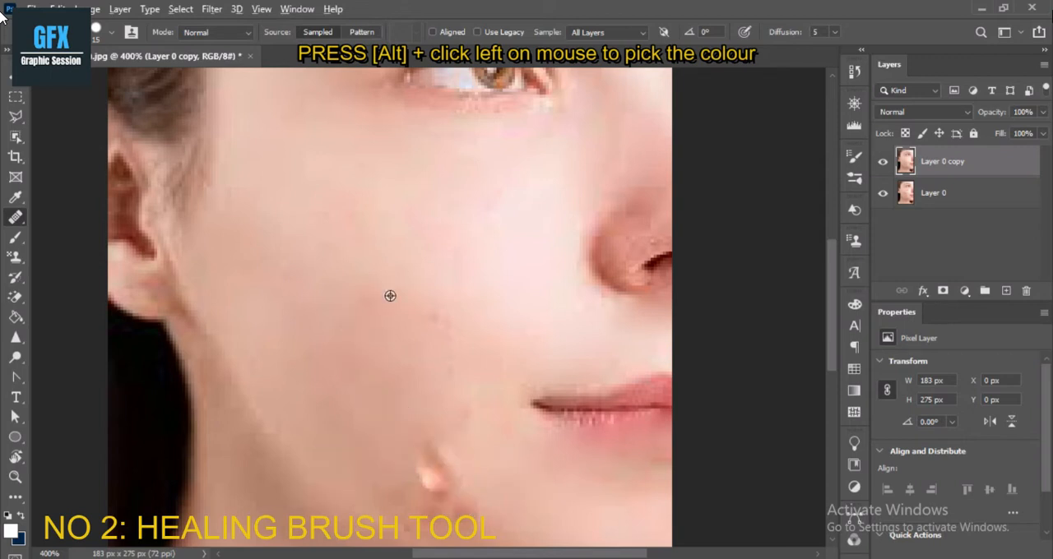
pyautogui.click(432, 471)
pyautogui.moveTo(463, 493)
pyautogui.mouseDown()
pyautogui.moveTo(449, 474)
pyautogui.moveTo(419, 484)
pyautogui.mouseUp()
pyautogui.moveTo(428, 502); pyautogui.dragTo(414, 499)
pyautogui.moveTo(427, 531)
pyautogui.mouseDown()
pyautogui.moveTo(421, 519)
pyautogui.moveTo(446, 517)
pyautogui.mouseUp()
pyautogui.moveTo(483, 532)
pyautogui.mouseDown()
pyautogui.moveTo(480, 512)
pyautogui.moveTo(429, 464)
pyautogui.mouseUp()
pyautogui.moveTo(466, 483); pyautogui.dragTo(474, 468)
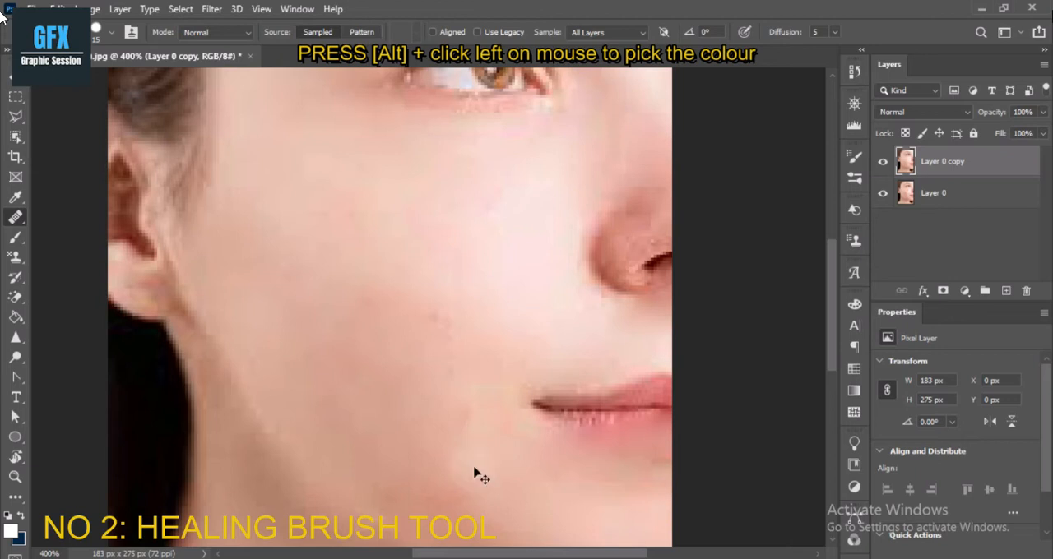
# Compare the whole portrait before and after the Healing Brush retouch by toggling the visibility of Layer 0 copy.
pyautogui.keyDown('alt'); pyautogui.click(433, 351); pyautogui.keyUp('alt')
pyautogui.keyDown('alt'); pyautogui.click(433, 351); pyautogui.keyUp('alt')
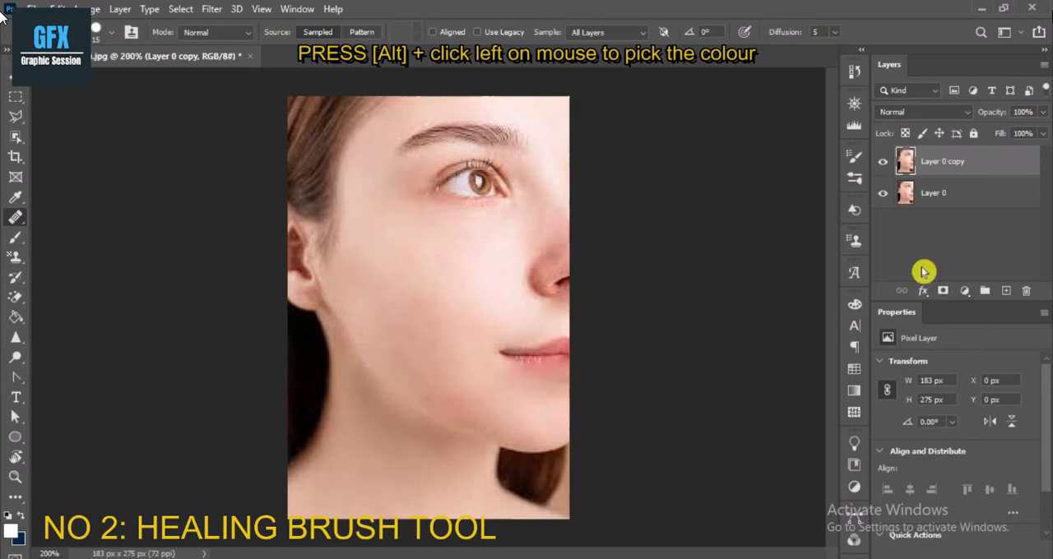
pyautogui.click(884, 162)
pyautogui.click(884, 163)
pyautogui.click(884, 163)
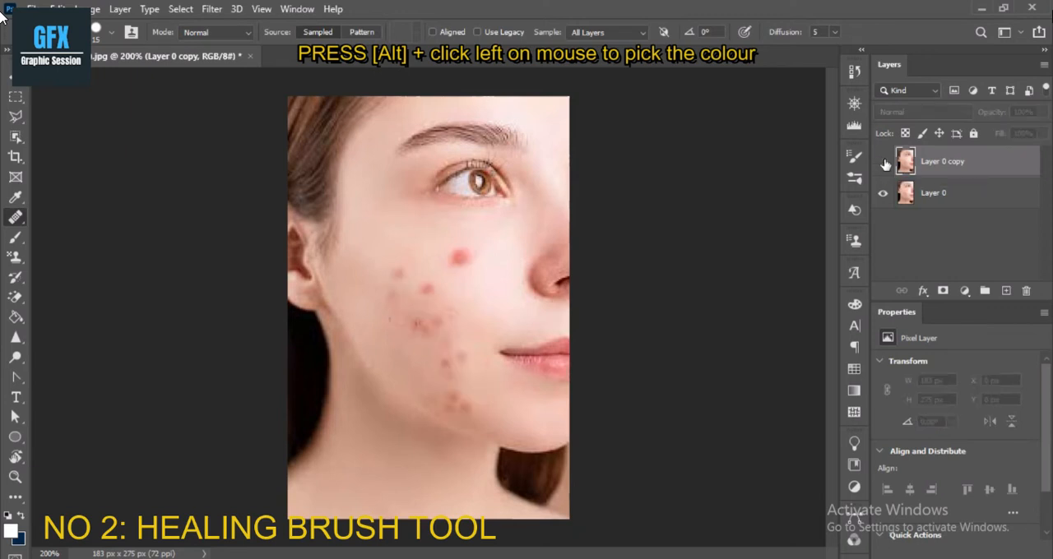
pyautogui.click(884, 162)
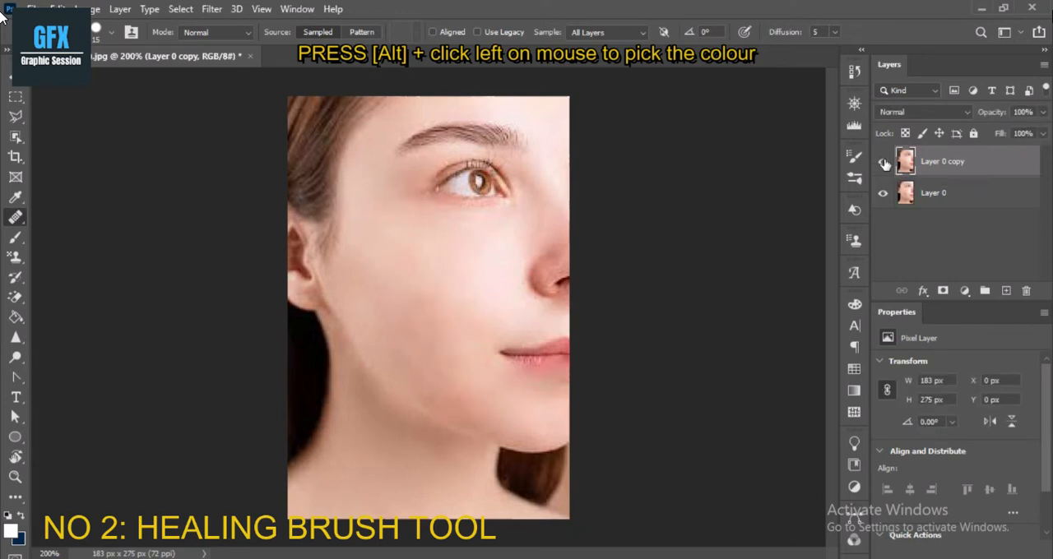
pyautogui.click(884, 163)
pyautogui.click(885, 163)
# Discard the retouched Layer 0 copy, reopen download (1).jpg and switch to the Patch Tool.
pyautogui.press('Delete')
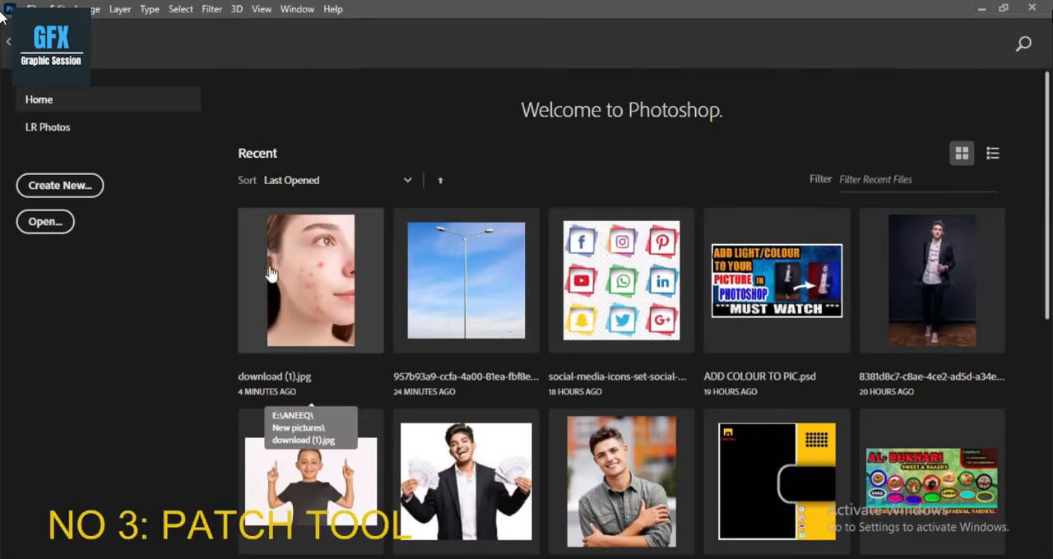
pyautogui.click(288, 265)
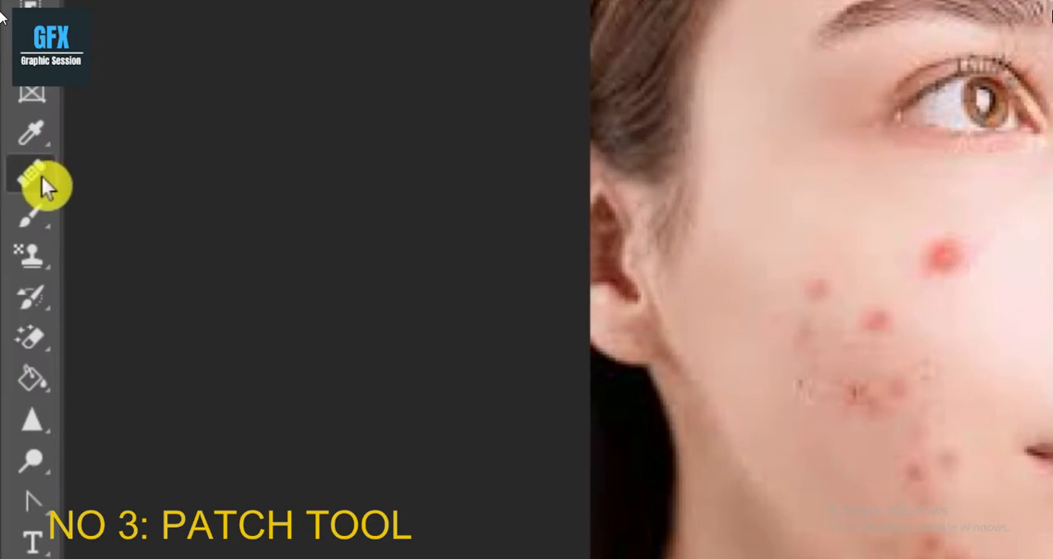
pyautogui.rightClick(41, 176)
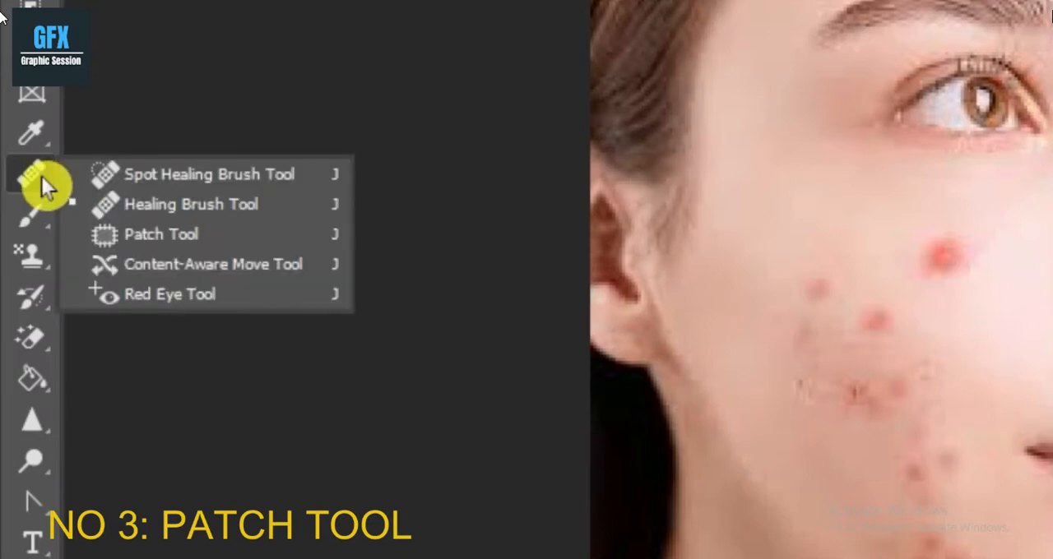
pyautogui.click(140, 231)
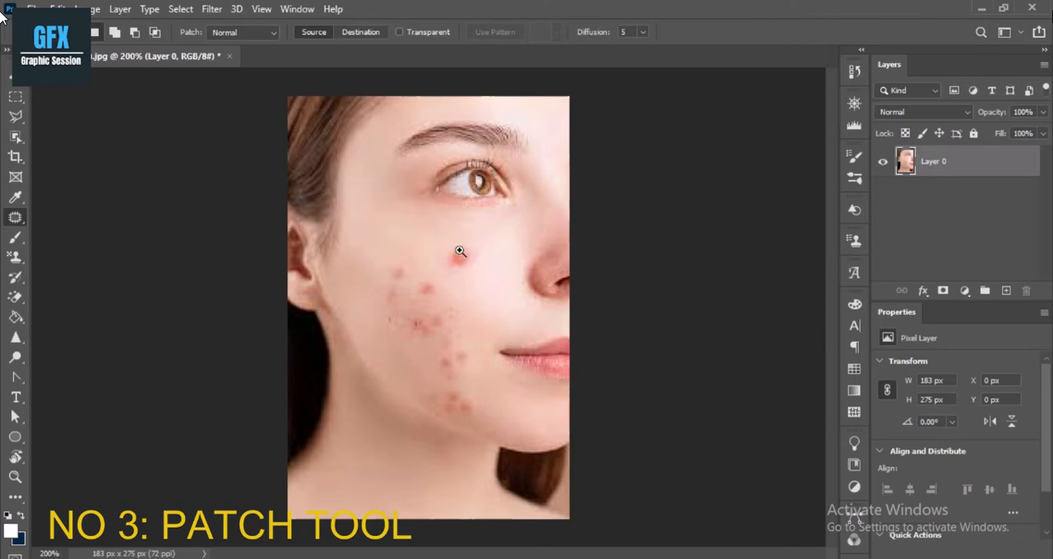
# Duplicate Layer 0 and patch the large cheek blemish, outlined about 20 × 18 px, with clear skin from nearer the nose.
pyautogui.scroll(4, 460, 251)
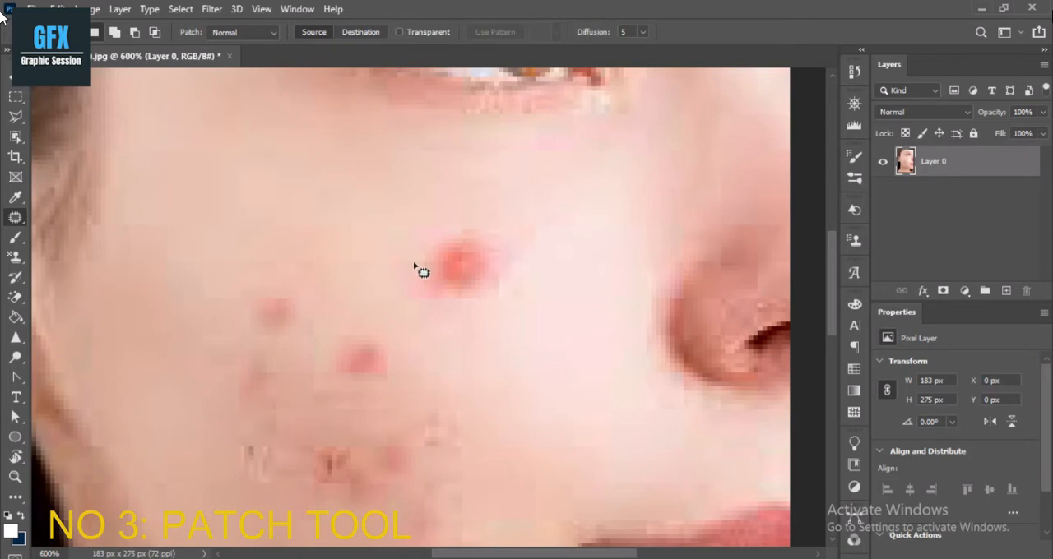
pyautogui.click(897, 180)
pyautogui.hotkey('ctrl', 'j')
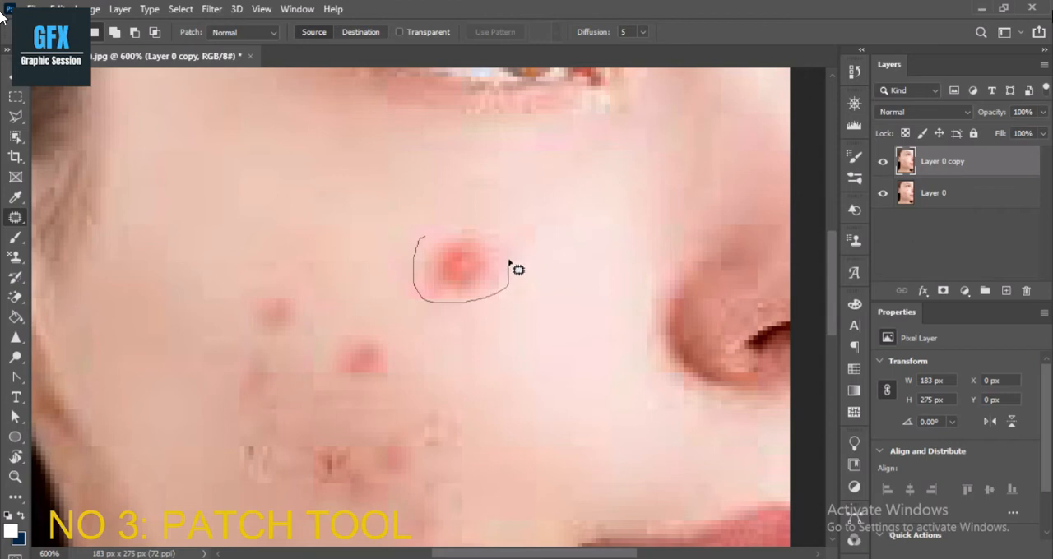
pyautogui.moveTo(422, 236)
pyautogui.mouseDown()
pyautogui.moveTo(505, 235)
pyautogui.moveTo(543, 197)
pyautogui.moveTo(336, 164)
pyautogui.mouseUp()
pyautogui.moveTo(450, 261); pyautogui.dragTo(549, 208)
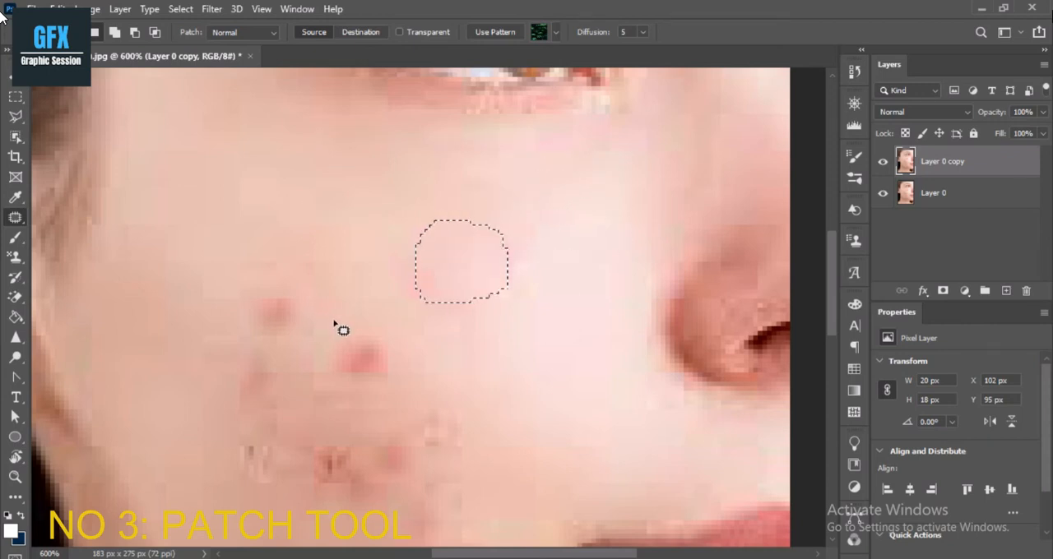
# Patch the two smaller red spots on the middle cheek with clear skin sampled above them.
pyautogui.moveTo(350, 322); pyautogui.dragTo(318, 354)
pyautogui.moveTo(353, 320); pyautogui.dragTo(353, 321)
pyautogui.moveTo(359, 364); pyautogui.dragTo(452, 289)
pyautogui.click(251, 293)
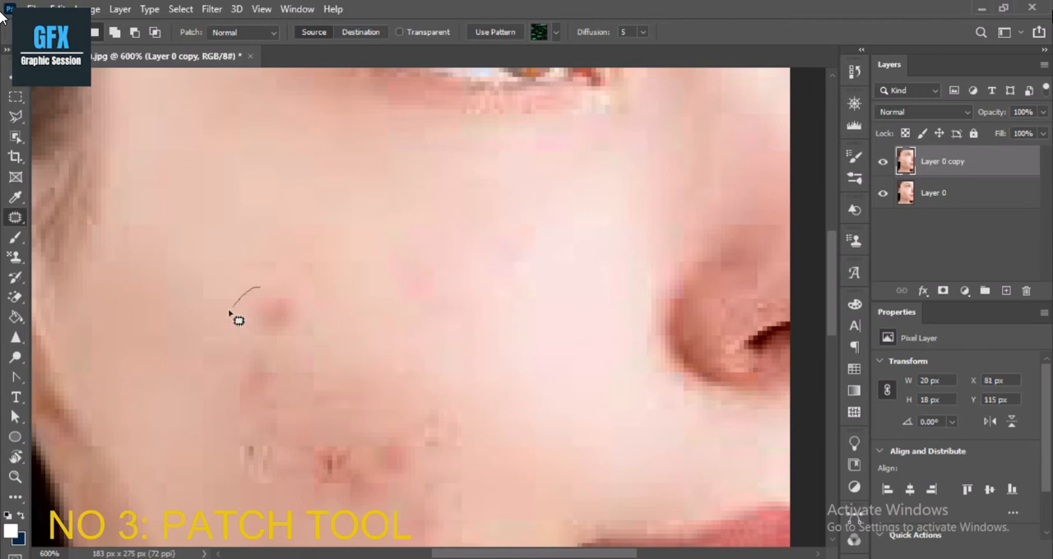
pyautogui.moveTo(259, 286)
pyautogui.mouseDown()
pyautogui.moveTo(351, 235)
pyautogui.moveTo(331, 225)
pyautogui.mouseUp()
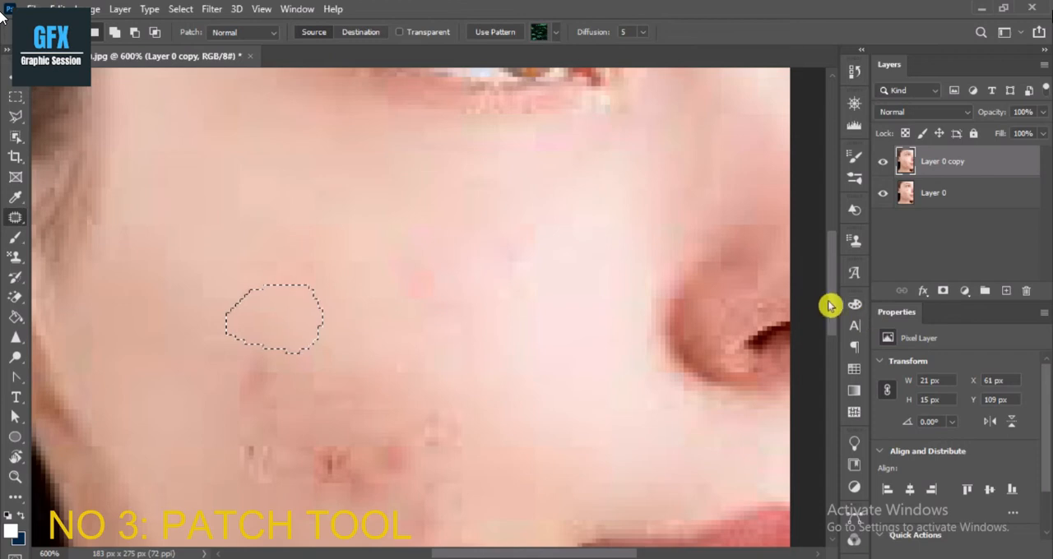
# Patch the faint red spot on the outer cheek twice, with selections of about 28 × 27 px and 13 × 12 px.
pyautogui.moveTo(831, 303); pyautogui.dragTo(834, 329)
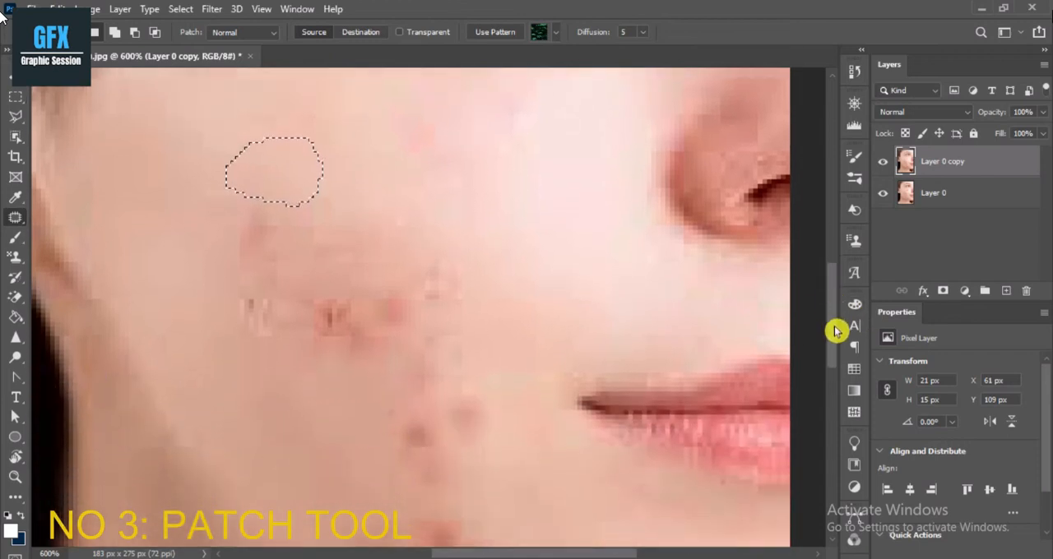
pyautogui.click(349, 196)
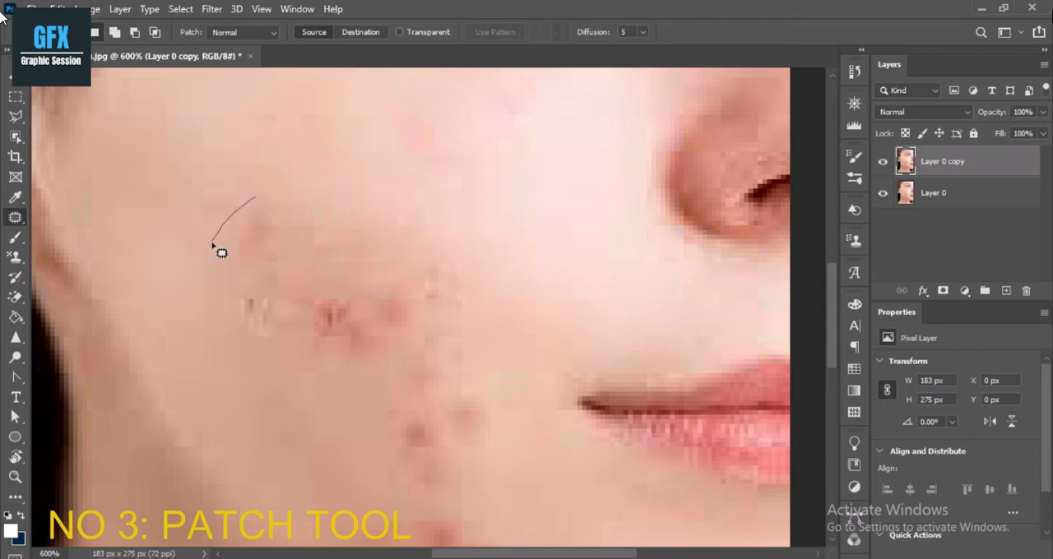
pyautogui.moveTo(295, 300)
pyautogui.mouseDown()
pyautogui.moveTo(299, 174)
pyautogui.moveTo(280, 175)
pyautogui.moveTo(359, 198)
pyautogui.moveTo(451, 144)
pyautogui.moveTo(430, 137)
pyautogui.mouseUp()
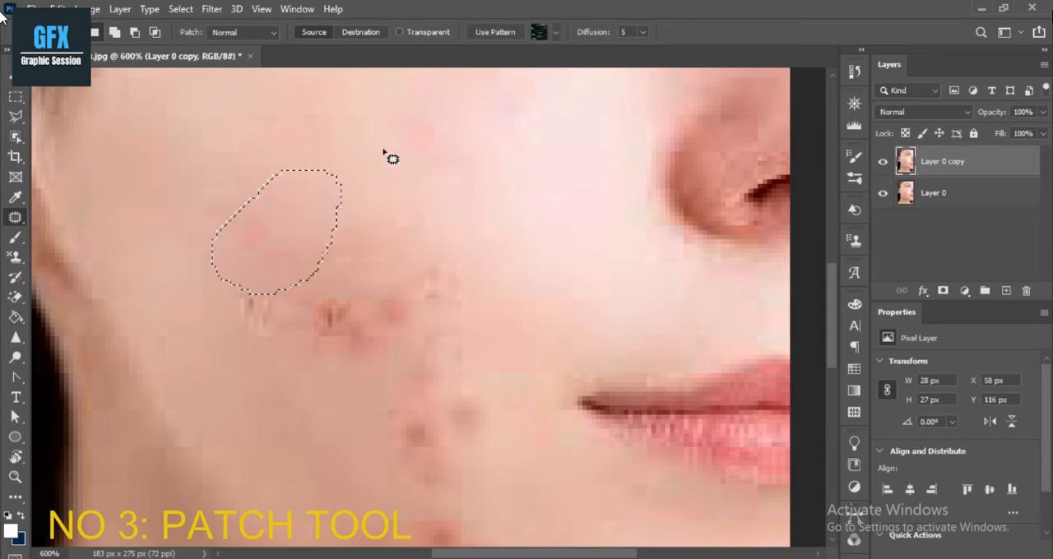
pyautogui.click(322, 153)
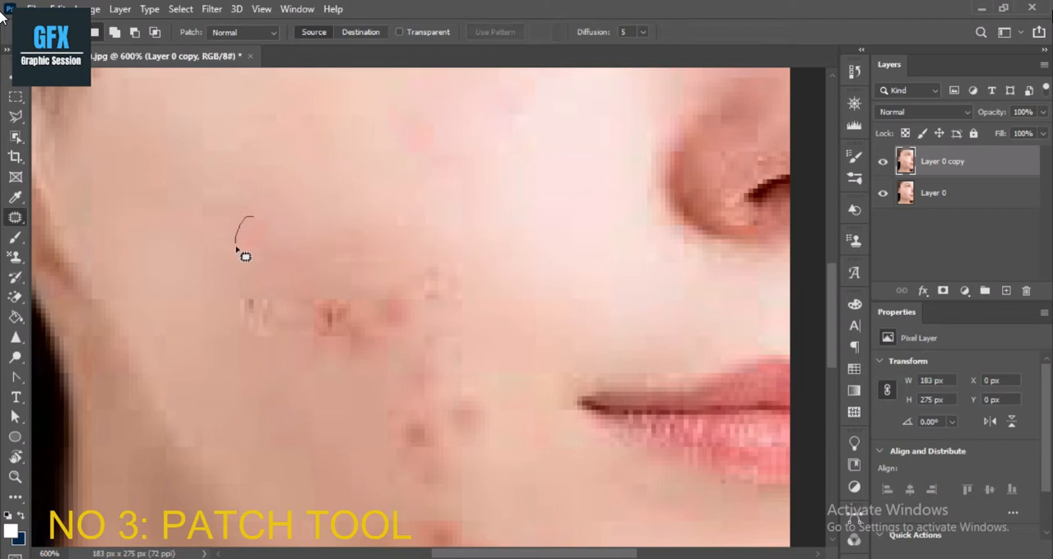
pyautogui.moveTo(285, 212)
pyautogui.mouseDown()
pyautogui.moveTo(252, 218)
pyautogui.moveTo(335, 173)
pyautogui.mouseUp()
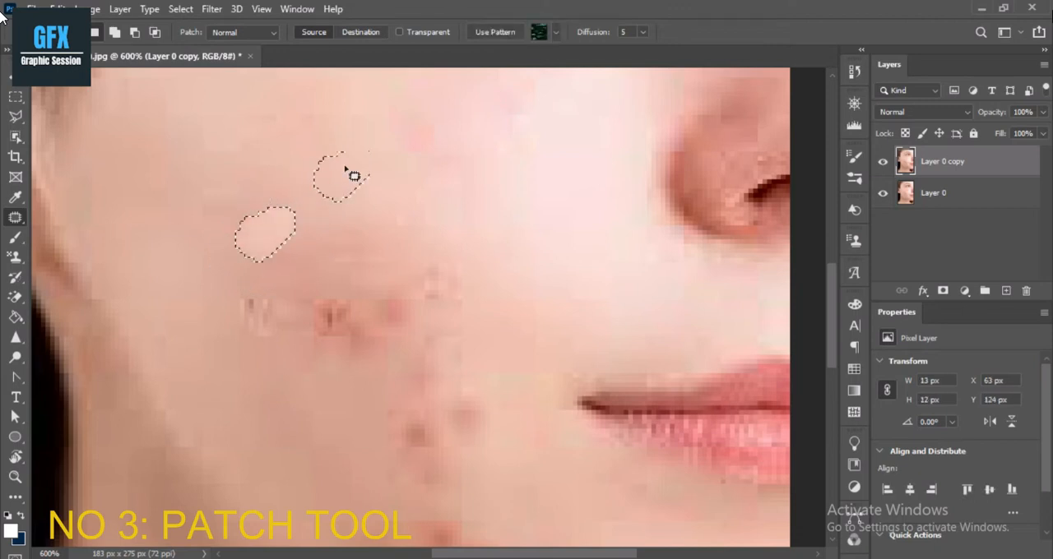
pyautogui.click(352, 208)
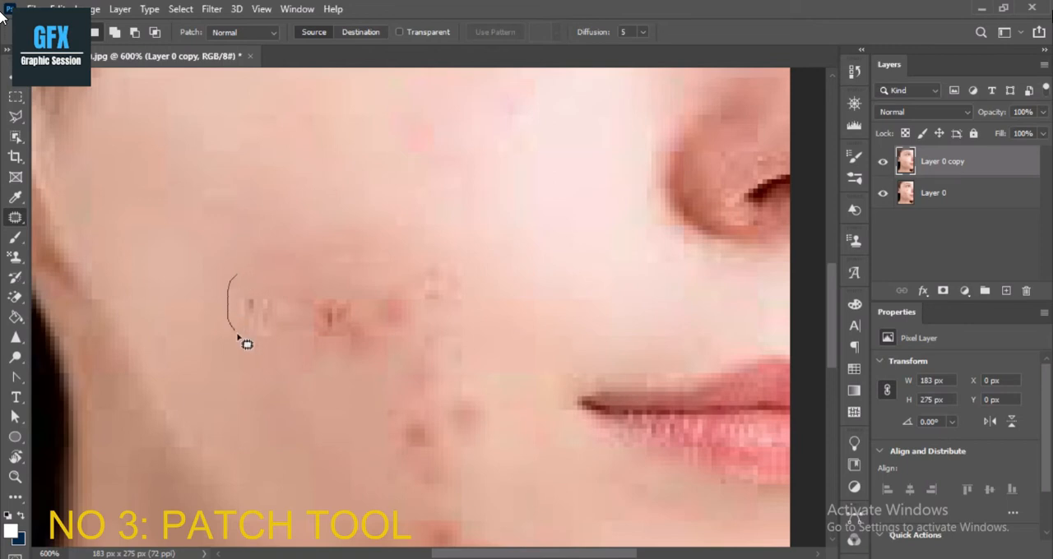
# Patch the small dark marks and the adjoining red cluster on the lower cheek with clear skin from above.
pyautogui.moveTo(282, 286)
pyautogui.mouseDown()
pyautogui.moveTo(247, 285)
pyautogui.moveTo(329, 239)
pyautogui.moveTo(275, 211)
pyautogui.mouseUp()
pyautogui.moveTo(308, 279); pyautogui.dragTo(285, 313)
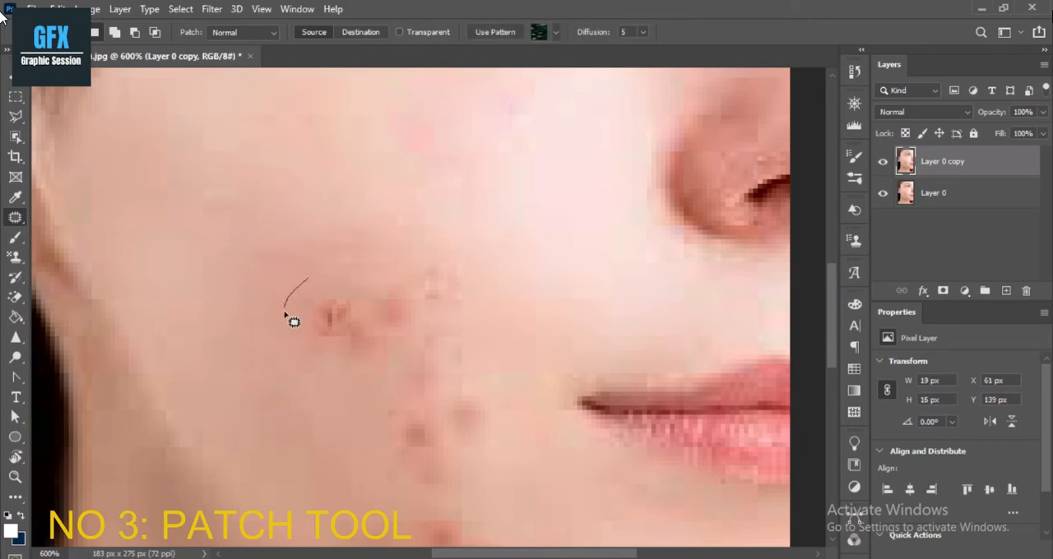
pyautogui.moveTo(336, 358)
pyautogui.mouseDown()
pyautogui.moveTo(329, 246)
pyautogui.moveTo(311, 278)
pyautogui.moveTo(397, 203)
pyautogui.moveTo(256, 191)
pyautogui.moveTo(242, 202)
pyautogui.mouseUp()
pyautogui.hotkey('ctrl', 'd')
pyautogui.moveTo(398, 346)
pyautogui.mouseDown()
pyautogui.moveTo(407, 327)
pyautogui.moveTo(305, 287)
pyautogui.mouseUp()
pyautogui.hotkey('ctrl', 'd')
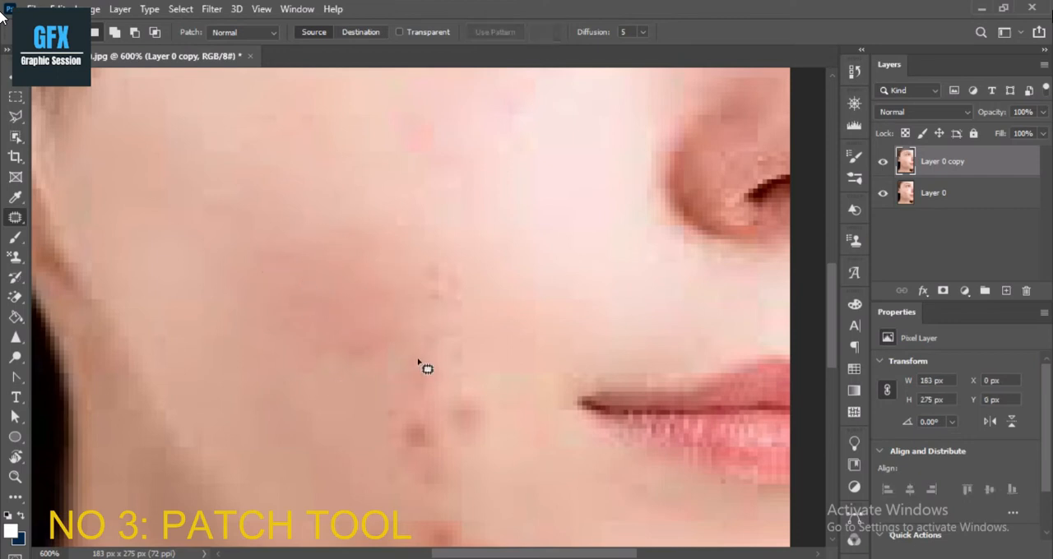
# Patch the column of red spots on the lower cheek near the mouth, including a selection of about 20 × 20 px.
pyautogui.moveTo(442, 352); pyautogui.dragTo(334, 301)
pyautogui.hotkey('ctrl', 'd')
pyautogui.moveTo(374, 436)
pyautogui.mouseDown()
pyautogui.moveTo(440, 485)
pyautogui.moveTo(466, 444)
pyautogui.mouseUp()
pyautogui.moveTo(417, 405); pyautogui.dragTo(465, 311)
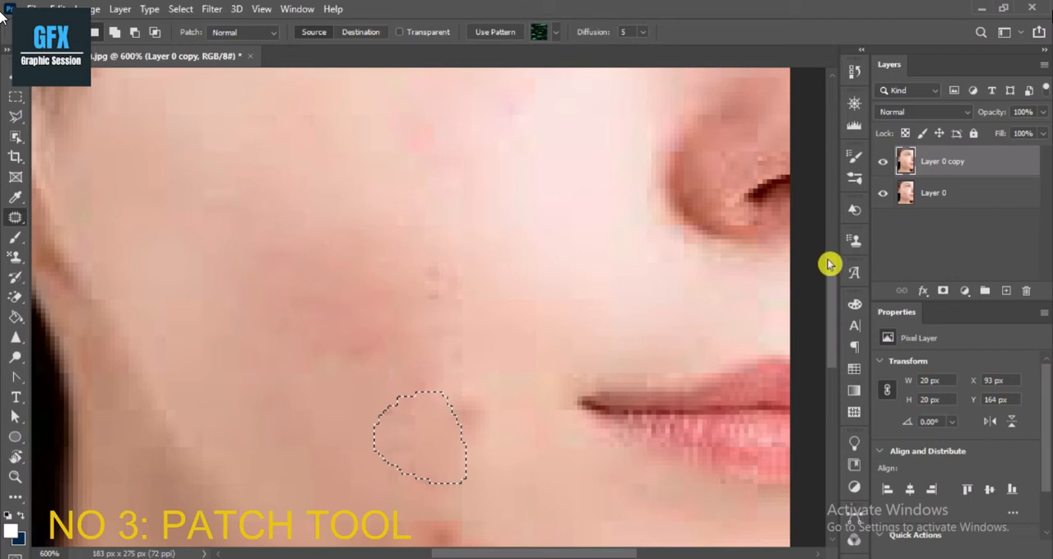
# Patch the single spot near the corner of the mouth and a reddish lower-cheek area of about 27 × 15 px.
pyautogui.moveTo(832, 283); pyautogui.dragTo(846, 331)
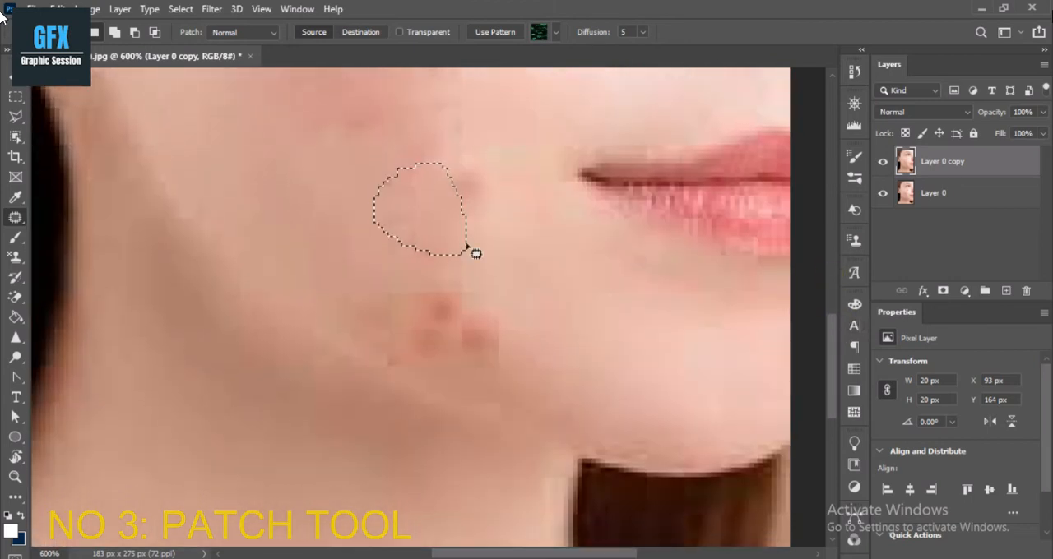
pyautogui.click(492, 192)
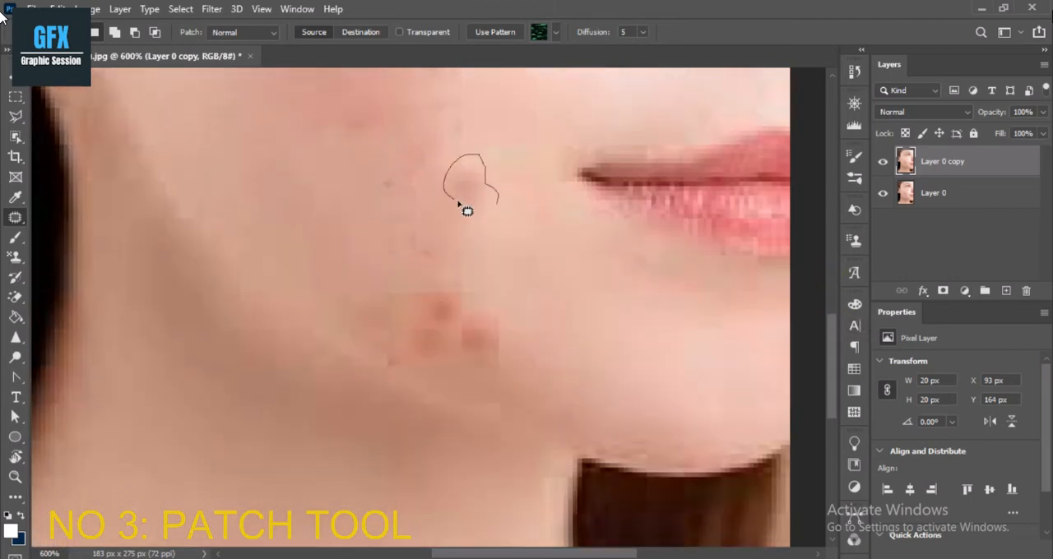
pyautogui.moveTo(494, 205); pyautogui.dragTo(534, 233)
pyautogui.click(483, 227)
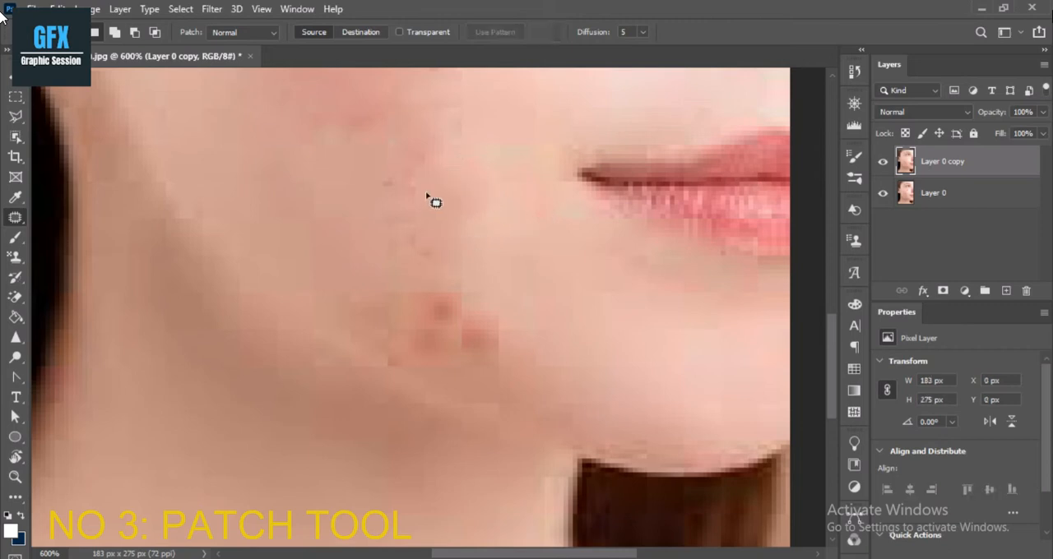
pyautogui.moveTo(348, 164); pyautogui.dragTo(435, 189)
pyautogui.click(374, 203)
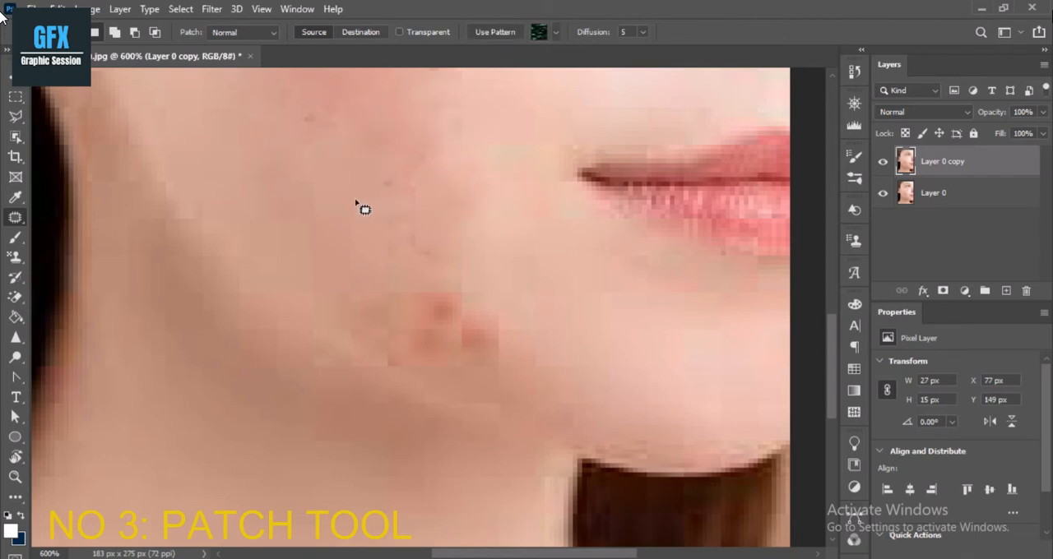
# Patch the three-spot cluster on the jaw, outlined about 32 × 25 px, with clear skin from the lower cheek.
pyautogui.moveTo(522, 5)
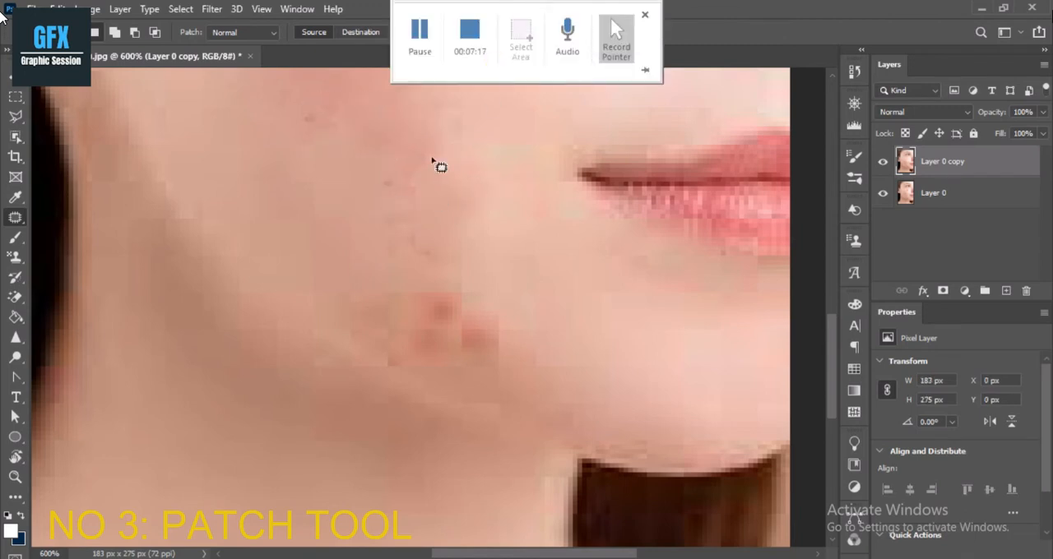
pyautogui.moveTo(411, 287)
pyautogui.mouseDown()
pyautogui.moveTo(375, 338)
pyautogui.moveTo(372, 366)
pyautogui.moveTo(438, 390)
pyautogui.moveTo(490, 395)
pyautogui.mouseUp()
pyautogui.moveTo(416, 280)
pyautogui.mouseDown()
pyautogui.moveTo(411, 291)
pyautogui.moveTo(422, 184)
pyautogui.moveTo(304, 209)
pyautogui.mouseUp()
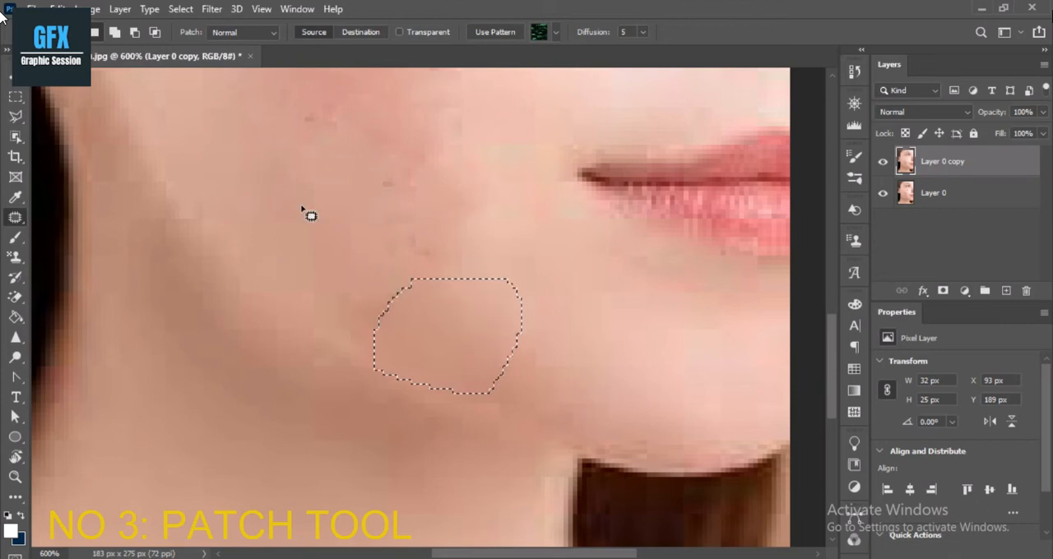
# Patch a reddish area of about 35 × 35 px in the middle of the cheek with clear skin from above.
pyautogui.keyDown('alt'); pyautogui.click(562, 321); pyautogui.keyUp('alt')
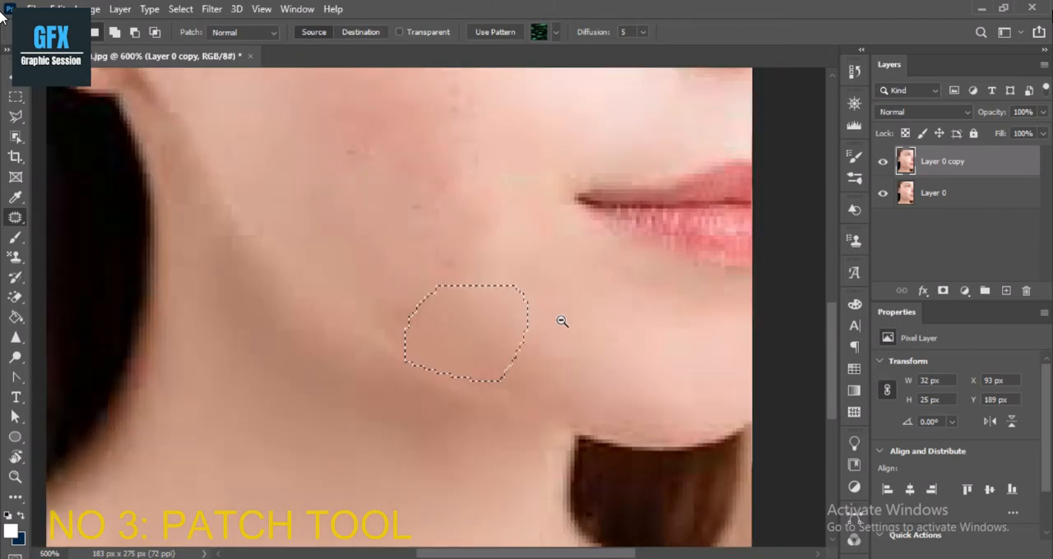
pyautogui.keyDown('alt'); pyautogui.click(562, 321); pyautogui.keyUp('alt')
pyautogui.keyDown('alt'); pyautogui.click(562, 321); pyautogui.keyUp('alt')
pyautogui.keyDown('alt'); pyautogui.click(562, 322); pyautogui.keyUp('alt')
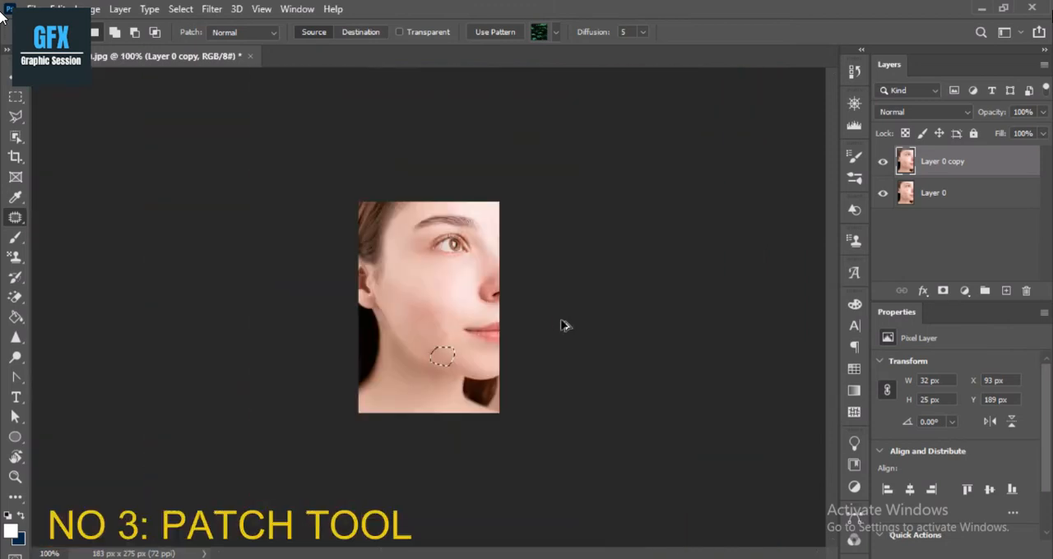
pyautogui.click(463, 329)
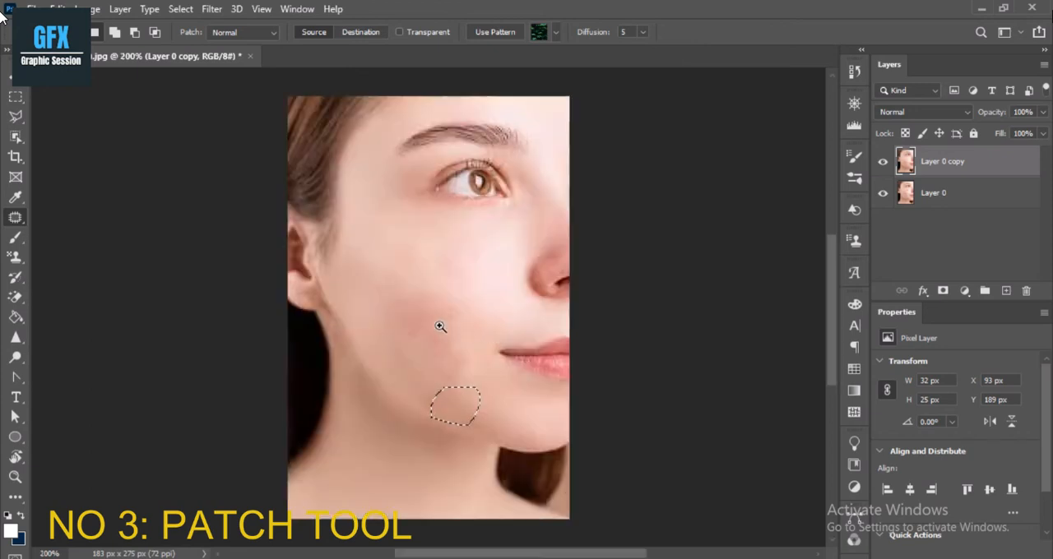
pyautogui.click(440, 322)
pyautogui.moveTo(414, 265); pyautogui.dragTo(384, 281)
pyautogui.moveTo(458, 313)
pyautogui.mouseDown()
pyautogui.moveTo(421, 261)
pyautogui.moveTo(356, 232)
pyautogui.mouseUp()
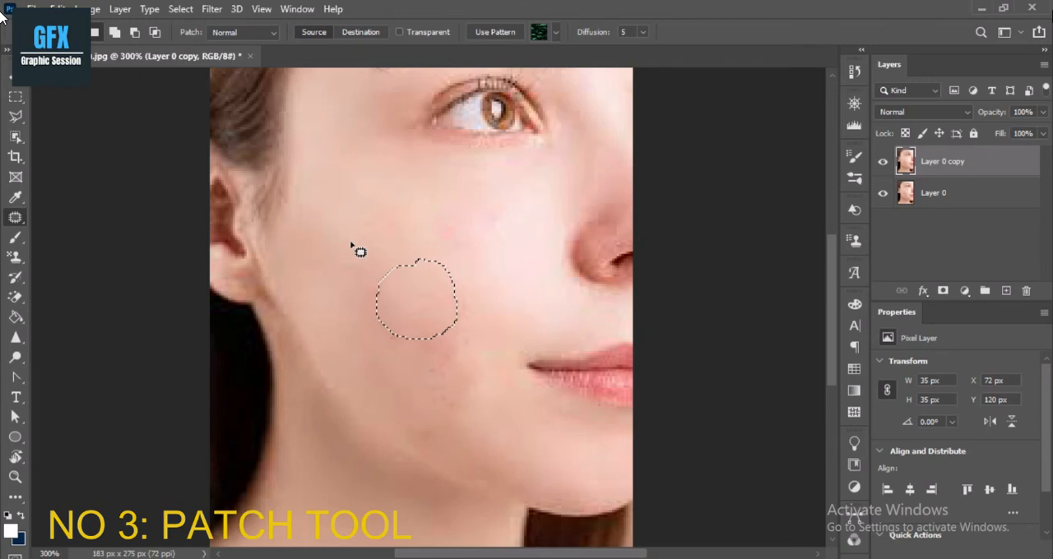
# Patch the remaining reddish areas of the middle and lower cheek with clear skin from higher up, and clear the selection.
pyautogui.click(370, 274)
pyautogui.moveTo(370, 275)
pyautogui.mouseDown()
pyautogui.moveTo(430, 346)
pyautogui.moveTo(372, 273)
pyautogui.mouseUp()
pyautogui.moveTo(346, 304)
pyautogui.mouseDown()
pyautogui.moveTo(400, 245)
pyautogui.moveTo(342, 231)
pyautogui.mouseUp()
pyautogui.moveTo(461, 329)
pyautogui.mouseDown()
pyautogui.moveTo(393, 338)
pyautogui.moveTo(452, 304)
pyautogui.moveTo(366, 209)
pyautogui.mouseUp()
pyautogui.click(407, 265)
pyautogui.moveTo(467, 308)
pyautogui.mouseDown()
pyautogui.moveTo(441, 390)
pyautogui.moveTo(469, 287)
pyautogui.moveTo(452, 300)
pyautogui.moveTo(395, 237)
pyautogui.mouseUp()
pyautogui.click(399, 323)
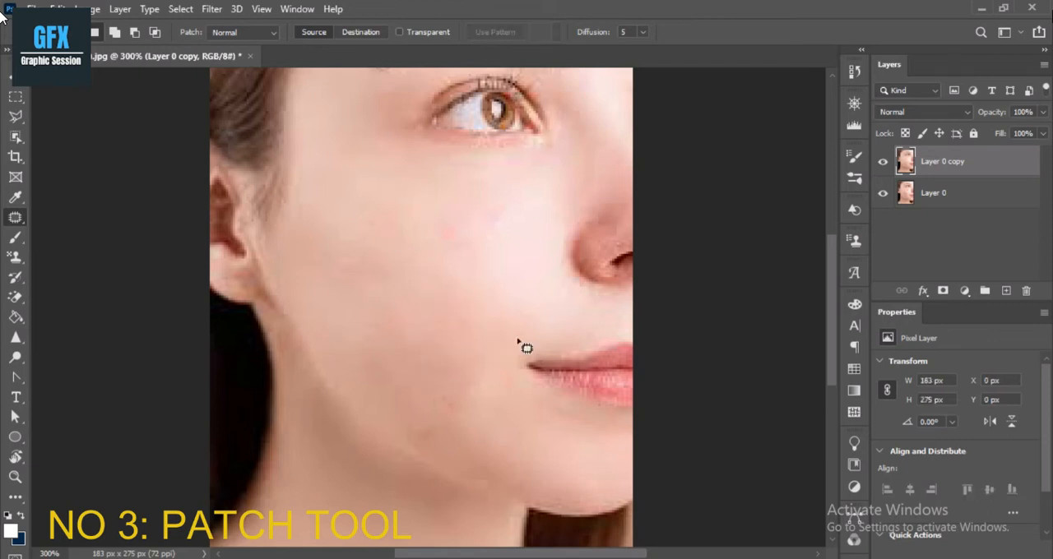
# Hide and show Layer 0 copy to compare the retouched skin with the original, and select Layer 0.
pyautogui.click(884, 163)
pyautogui.click(884, 163)
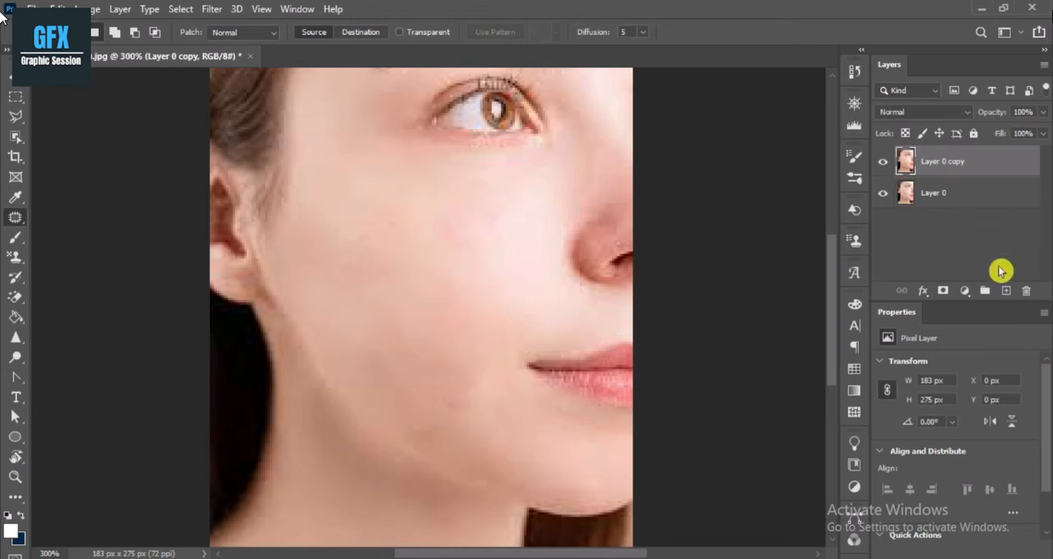
pyautogui.click(950, 202)
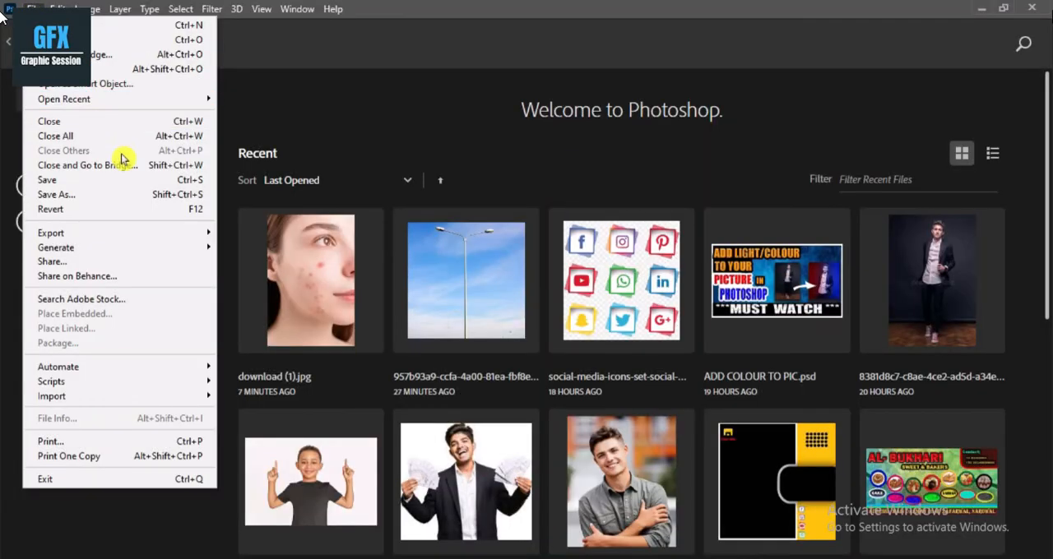
# Open the city skyline picture download (4).jpg from the background folder inside New pictures.
pyautogui.click(96, 41)
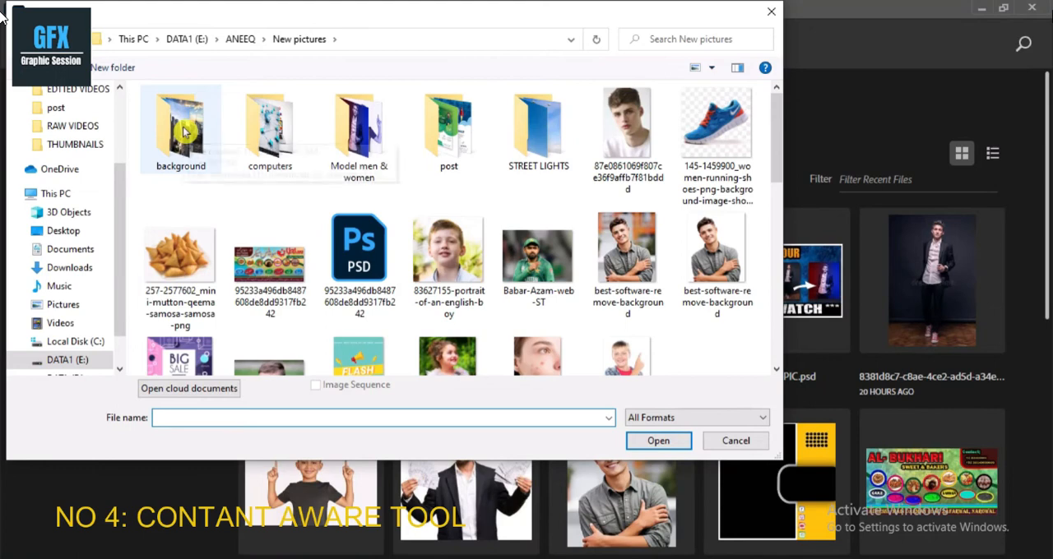
pyautogui.doubleClick(186, 131)
pyautogui.doubleClick(455, 148)
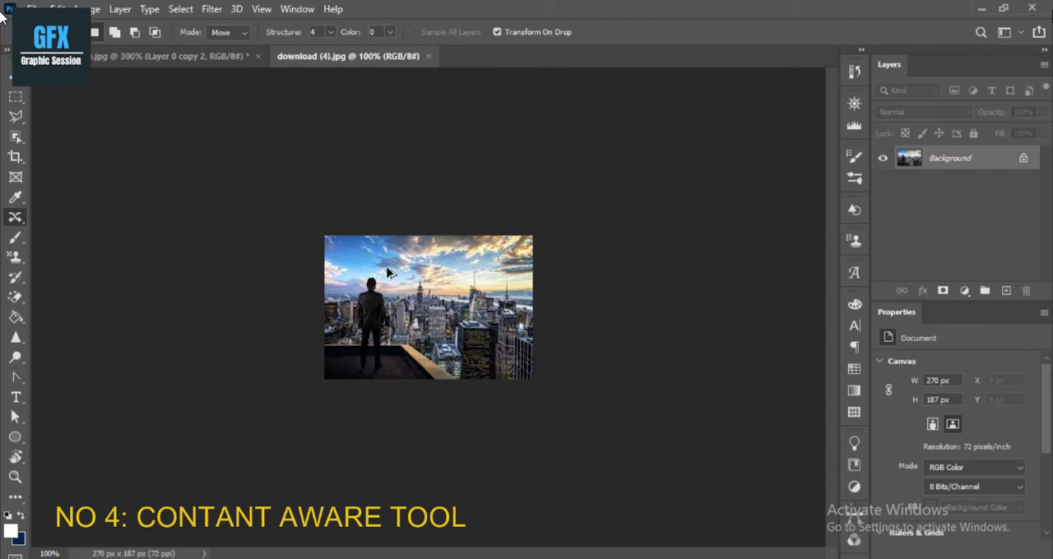
pyautogui.click(391, 294)
pyautogui.click(391, 294)
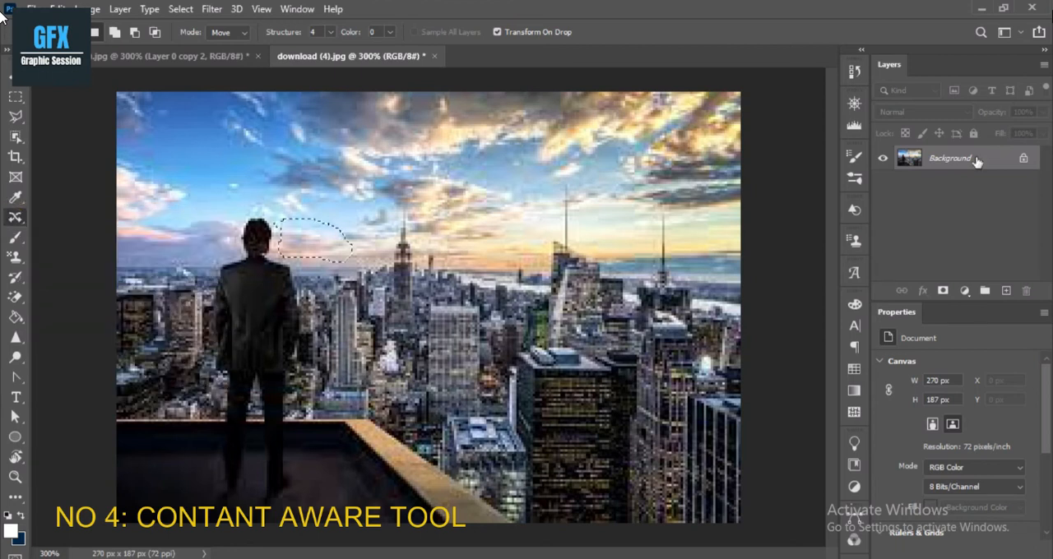
# Duplicate the Background layer of the skyline picture, keeping the suggested name Background copy.
pyautogui.rightClick(909, 159)
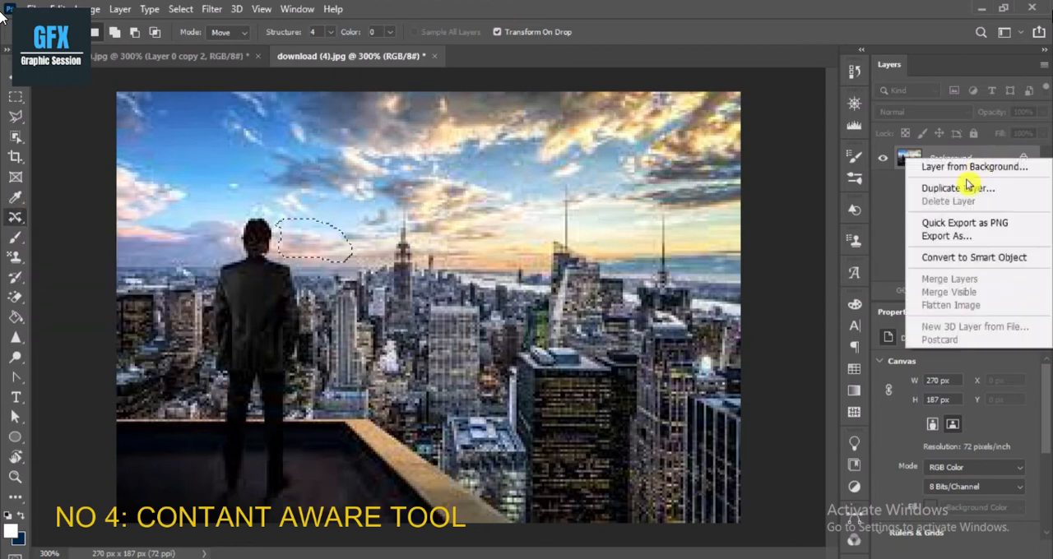
pyautogui.click(956, 189)
pyautogui.press('Return')
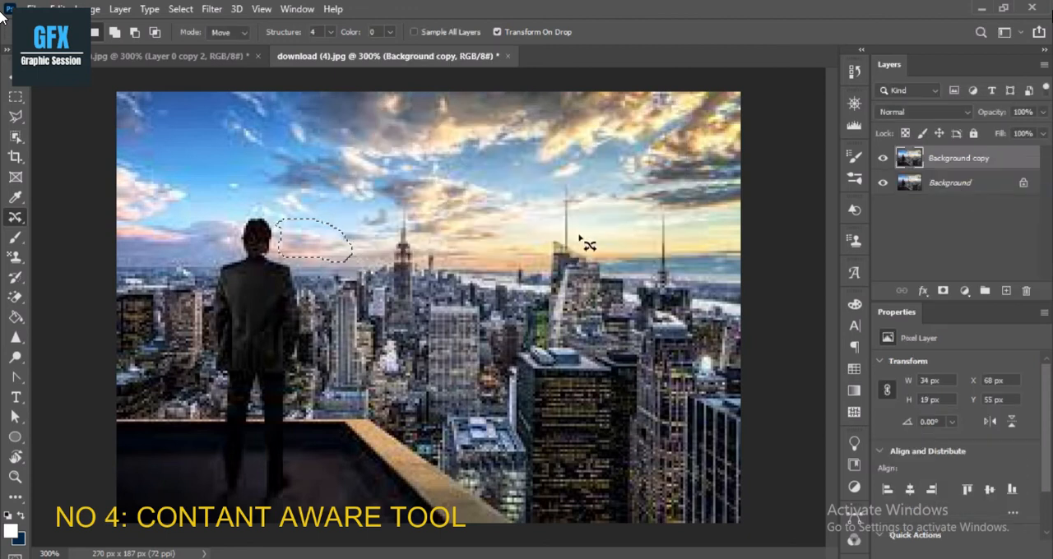
# Cover the man's head with a sky area of about 34 × 19 px using Content-Aware Move, and deselect.
pyautogui.moveTo(330, 246)
pyautogui.mouseDown()
pyautogui.moveTo(262, 233)
pyautogui.moveTo(278, 240)
pyautogui.mouseUp()
pyautogui.press('Return')
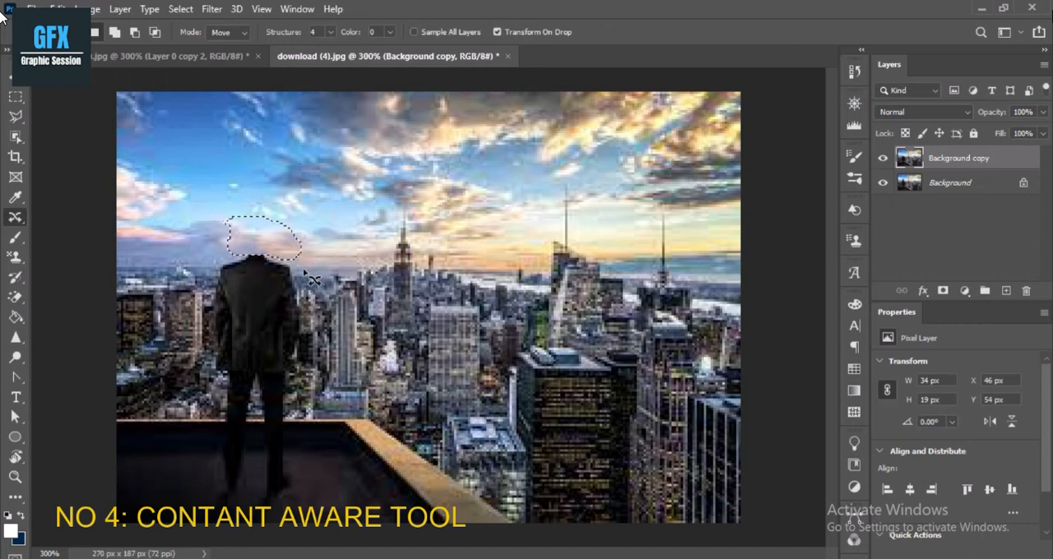
pyautogui.hotkey('ctrl', 'd')
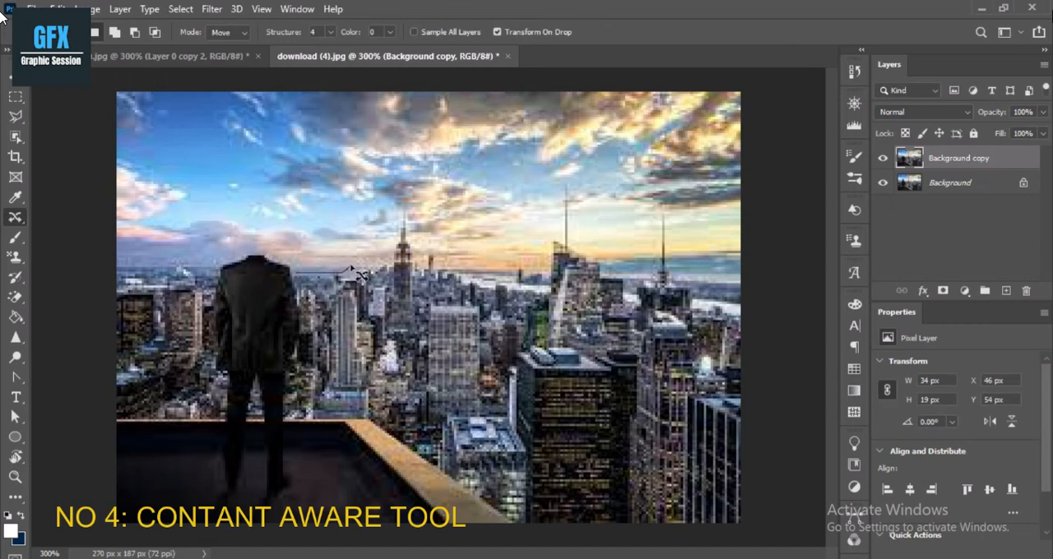
# Cover the top of the man's jacket collar with a strip of horizon about 35 × 11 px using Content-Aware Move.
pyautogui.moveTo(298, 248)
pyautogui.mouseDown()
pyautogui.moveTo(293, 255)
pyautogui.moveTo(311, 263)
pyautogui.moveTo(288, 271)
pyautogui.mouseUp()
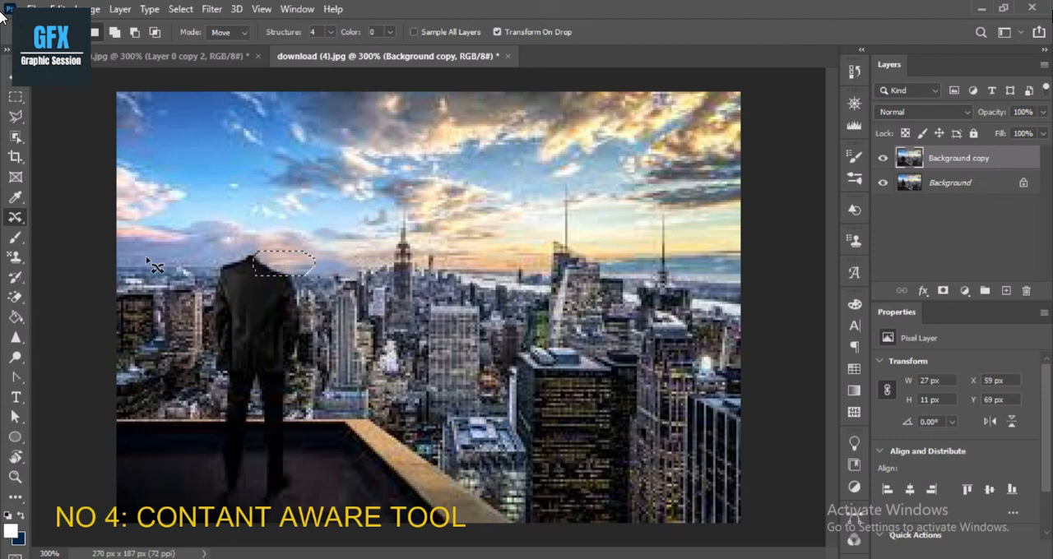
pyautogui.moveTo(144, 265)
pyautogui.mouseDown()
pyautogui.moveTo(217, 267)
pyautogui.moveTo(225, 260)
pyautogui.moveTo(211, 244)
pyautogui.moveTo(162, 255)
pyautogui.moveTo(244, 272)
pyautogui.mouseUp()
pyautogui.press('Return')
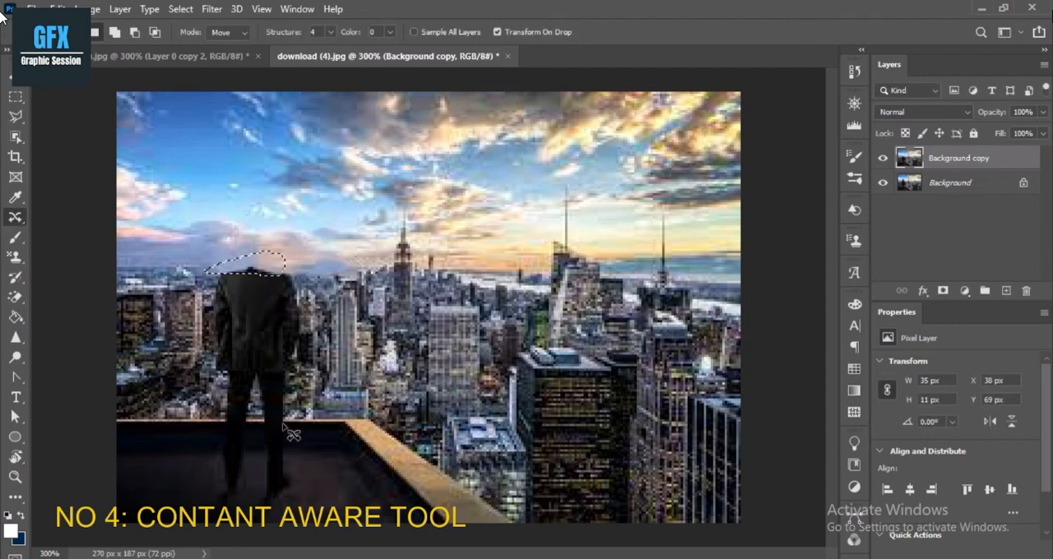
# Cover the man's lower legs and feet with a rooftop floor area of about 42 × 30 px, and deselect.
pyautogui.moveTo(212, 426)
pyautogui.mouseDown()
pyautogui.moveTo(211, 471)
pyautogui.moveTo(174, 499)
pyautogui.moveTo(122, 494)
pyautogui.moveTo(115, 450)
pyautogui.moveTo(148, 436)
pyautogui.moveTo(216, 437)
pyautogui.mouseUp()
pyautogui.moveTo(164, 457); pyautogui.dragTo(243, 464)
pyautogui.press('Return')
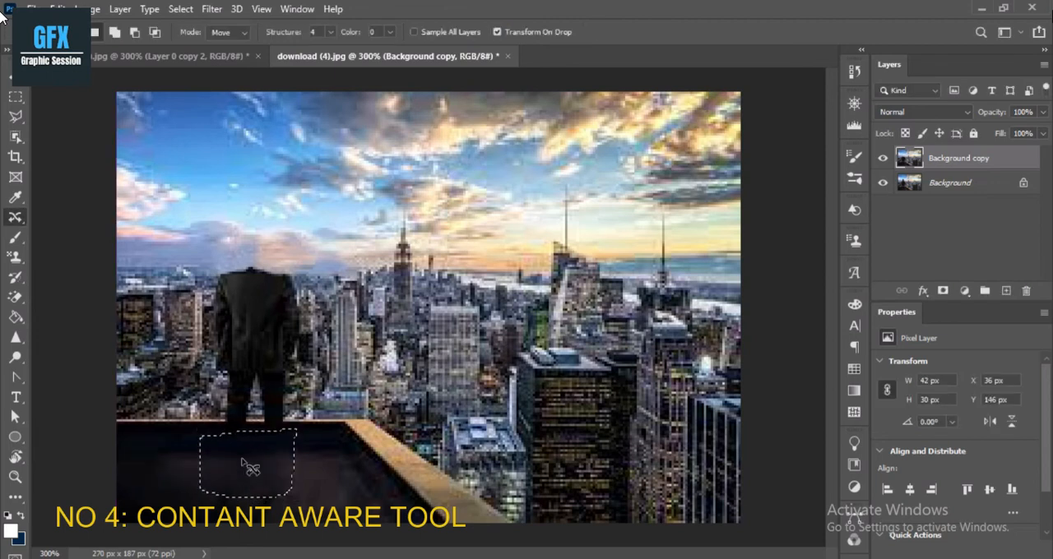
pyautogui.hotkey('ctrl', 'd')
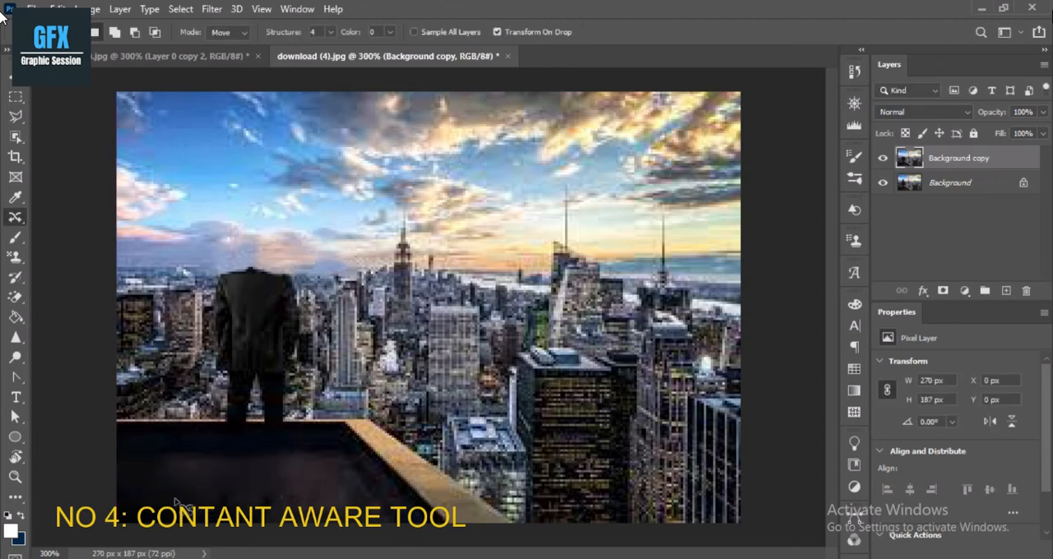
# Cover the leftover traces of the feet with rooftop floor areas of about 28 × 15 px and 34 × 20 px, and deselect.
pyautogui.moveTo(166, 491)
pyautogui.mouseDown()
pyautogui.moveTo(123, 523)
pyautogui.moveTo(183, 516)
pyautogui.moveTo(179, 502)
pyautogui.moveTo(242, 492)
pyautogui.mouseUp()
pyautogui.press('Return')
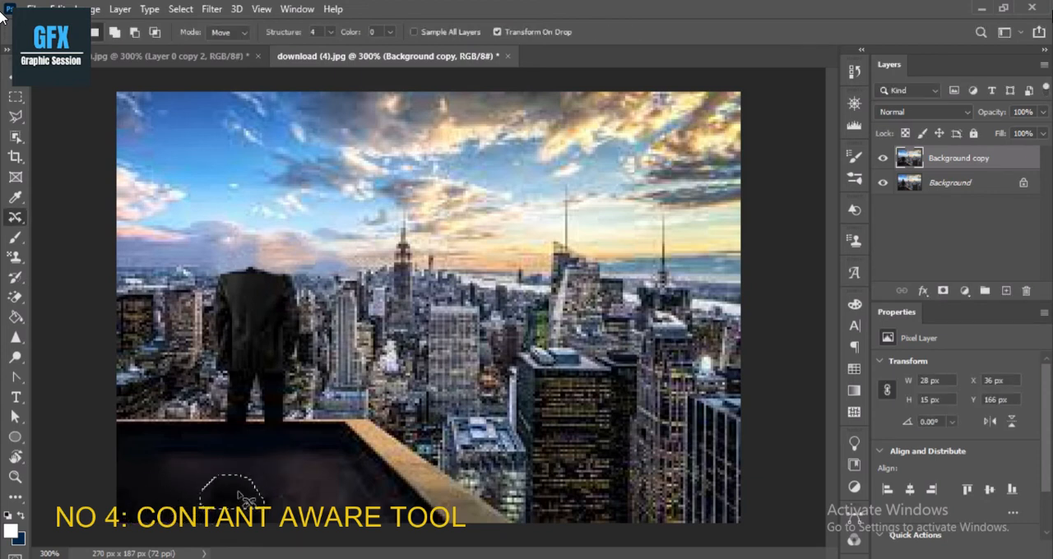
pyautogui.moveTo(335, 490)
pyautogui.mouseDown()
pyautogui.moveTo(310, 481)
pyautogui.moveTo(276, 492)
pyautogui.moveTo(278, 519)
pyautogui.moveTo(345, 494)
pyautogui.moveTo(278, 498)
pyautogui.mouseUp()
pyautogui.press('Return')
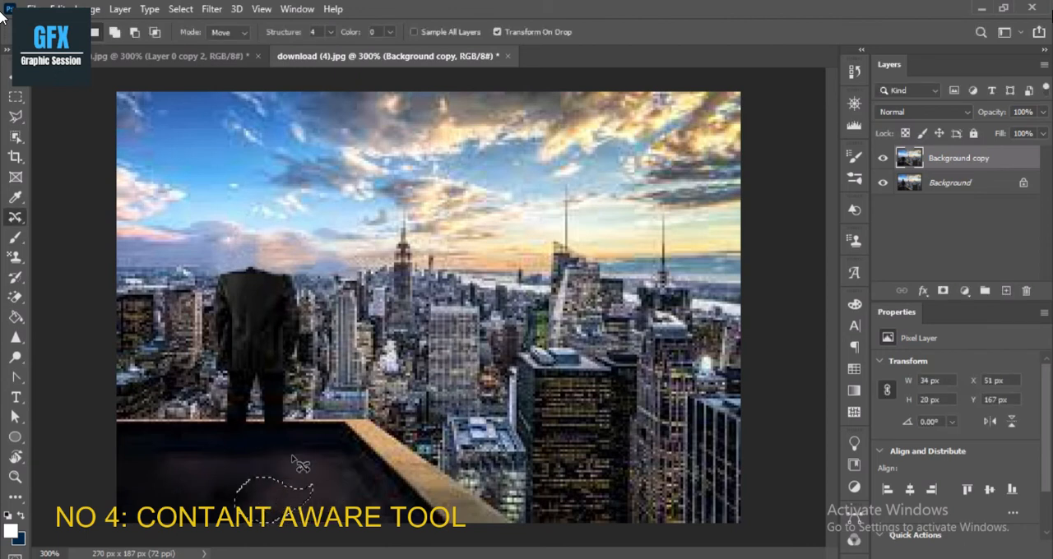
pyautogui.hotkey('ctrl', 'd')
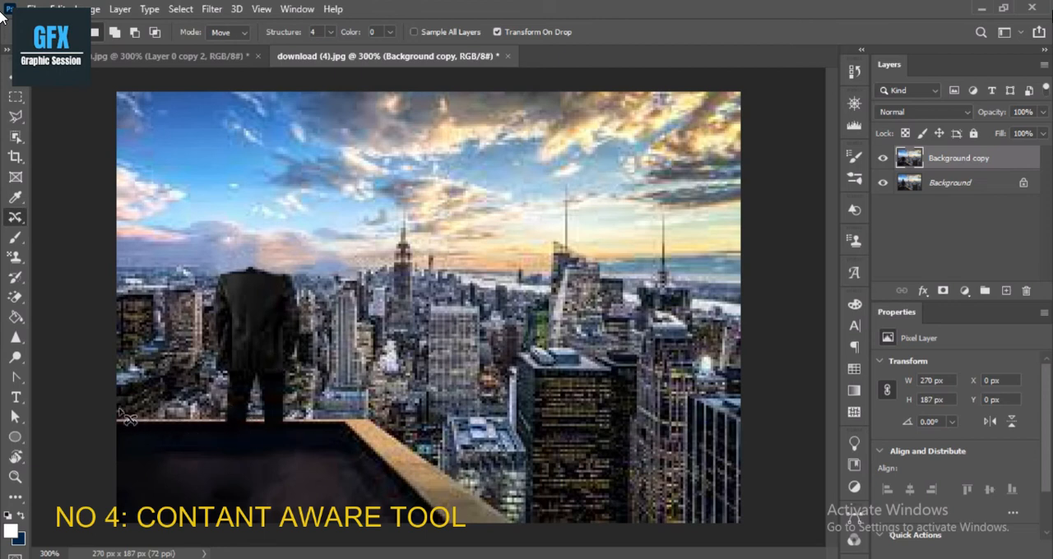
pyautogui.moveTo(125, 265); pyautogui.dragTo(186, 280)
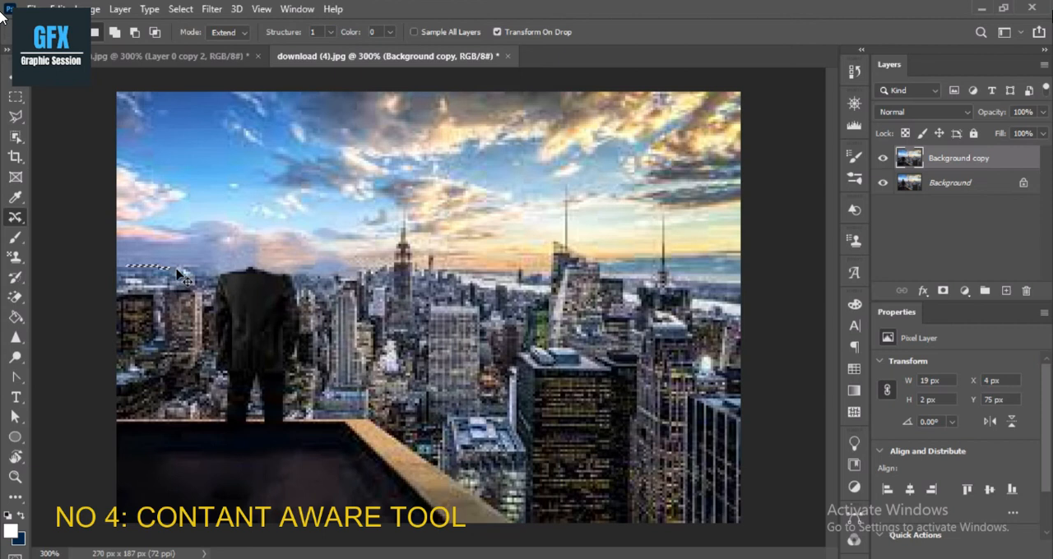
pyautogui.hotkey('ctrl', 'y')
pyautogui.hotkey('ctrl', 'y')
pyautogui.hotkey('ctrl', 'y')
pyautogui.hotkey('ctrl', 'y')
pyautogui.hotkey('ctrl', 't')
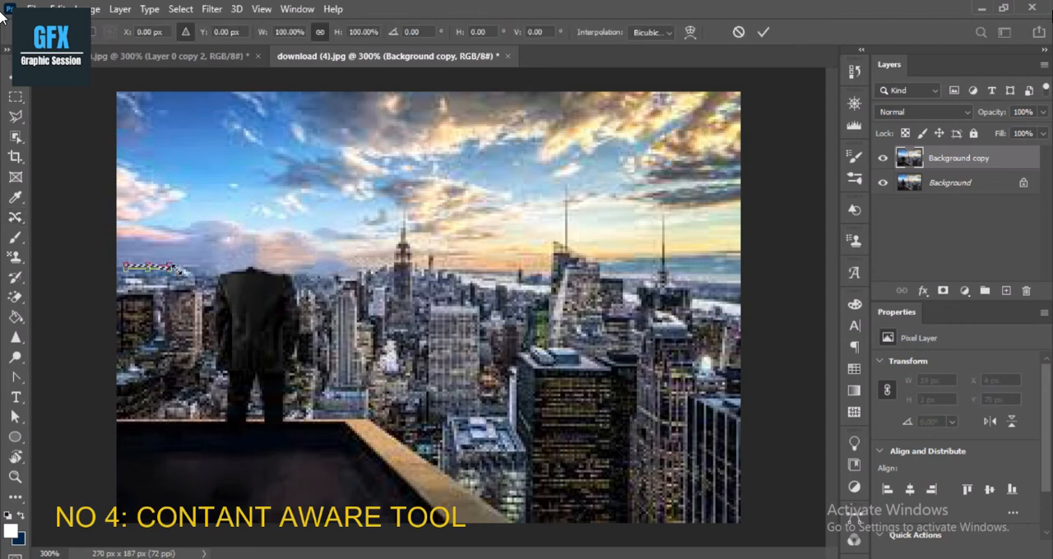
pyautogui.press('Escape')
pyautogui.hotkey('ctrl', 'd')
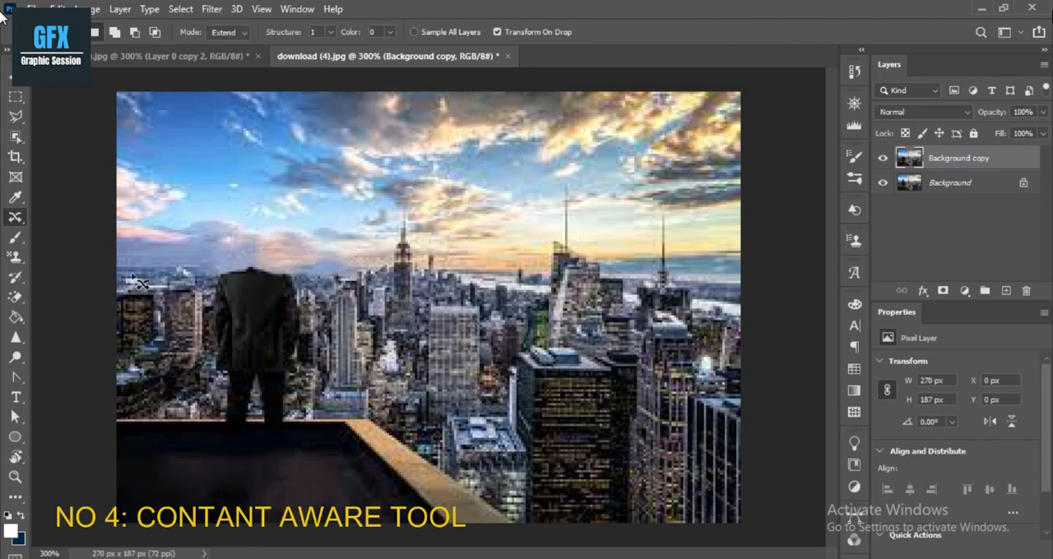
# In Extend mode with structure 1, cover the man's torso with nearby buildings about 46 × 60 px, and patch its edge with a 13 × 23 px area.
pyautogui.moveTo(133, 282)
pyautogui.mouseDown()
pyautogui.moveTo(191, 281)
pyautogui.moveTo(219, 408)
pyautogui.moveTo(142, 411)
pyautogui.moveTo(110, 357)
pyautogui.moveTo(130, 274)
pyautogui.mouseUp()
pyautogui.moveTo(163, 317); pyautogui.dragTo(243, 307)
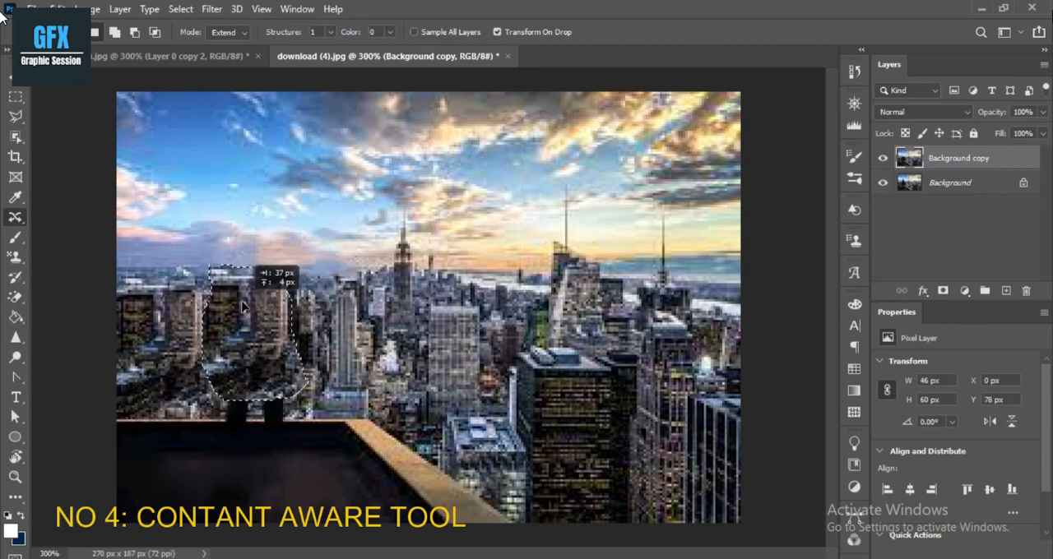
pyautogui.press('Return')
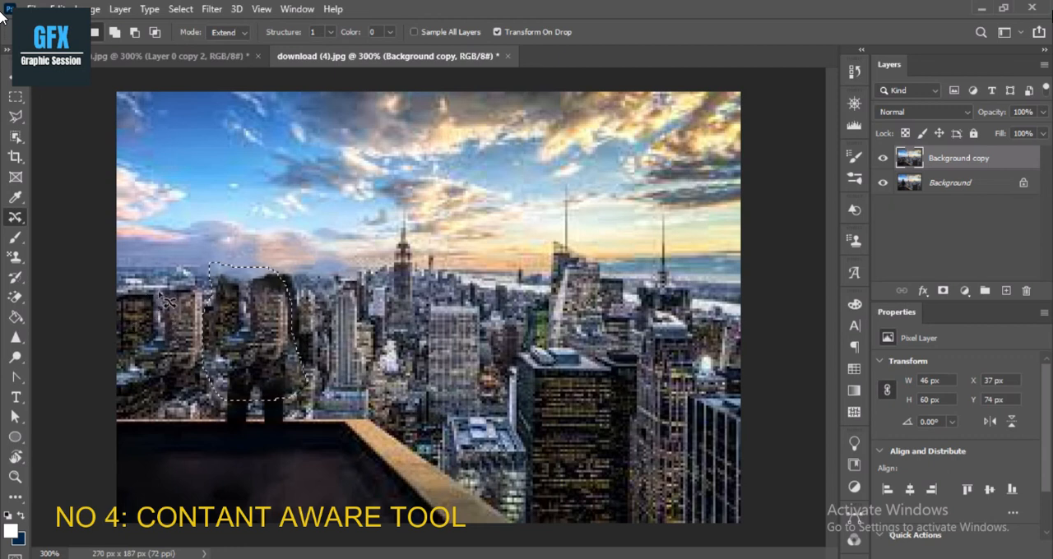
pyautogui.click(329, 292)
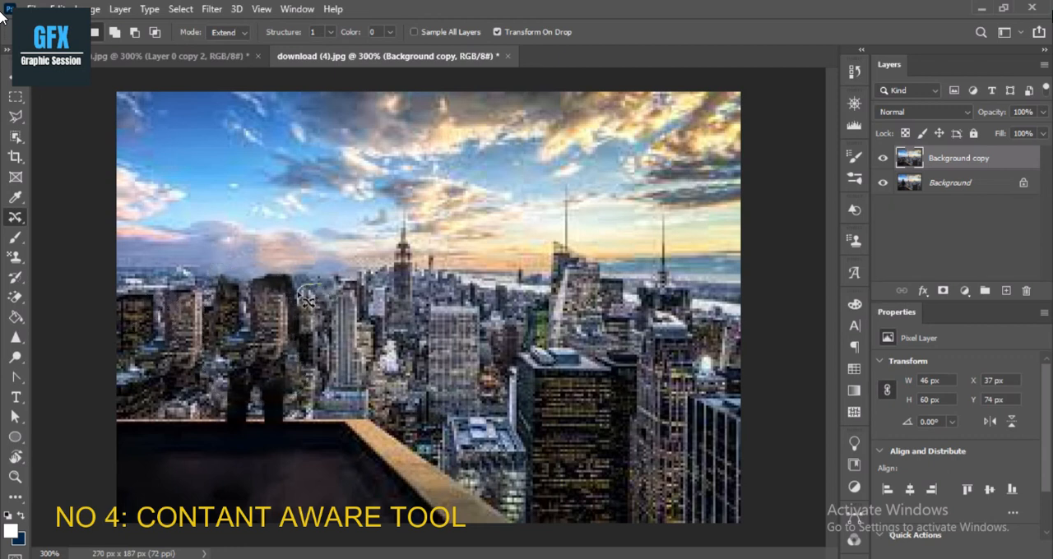
pyautogui.moveTo(298, 316)
pyautogui.mouseDown()
pyautogui.moveTo(326, 315)
pyautogui.moveTo(318, 285)
pyautogui.moveTo(282, 283)
pyautogui.moveTo(290, 304)
pyautogui.mouseUp()
pyautogui.press('Return')
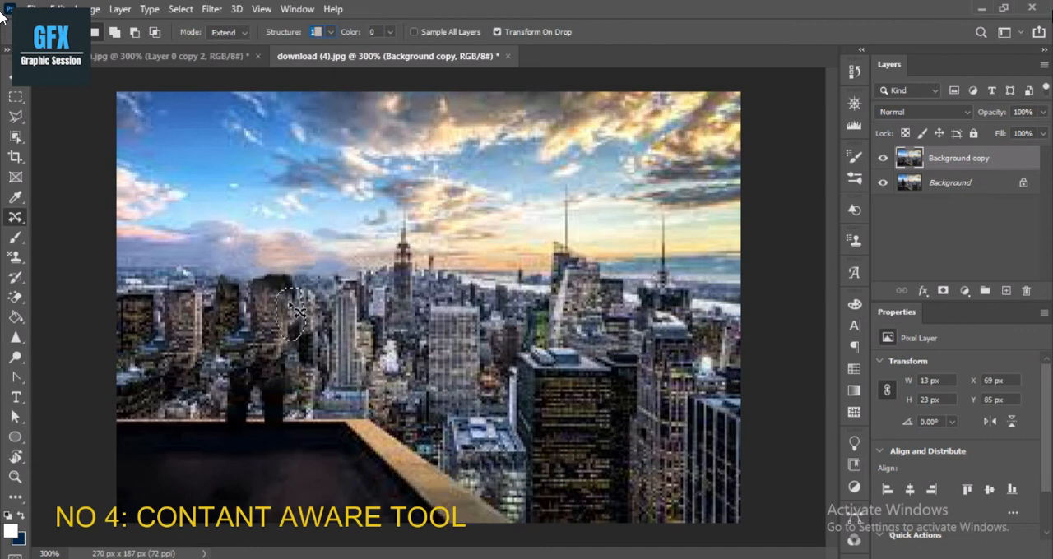
# Cover the man's remaining legs above the ledge with a copied building area of about 44 × 31 px.
pyautogui.moveTo(121, 370)
pyautogui.mouseDown()
pyautogui.moveTo(115, 410)
pyautogui.moveTo(159, 423)
pyautogui.mouseUp()
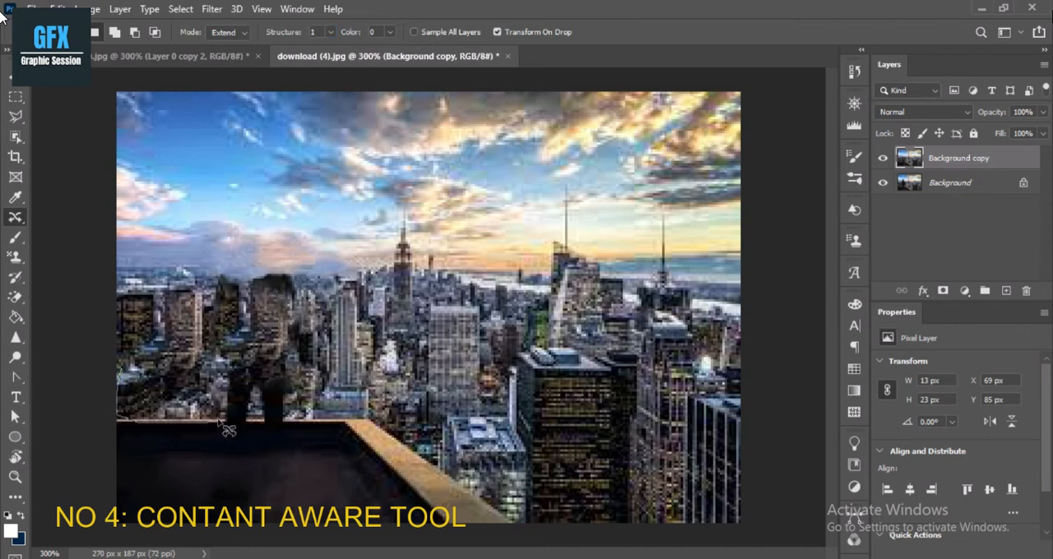
pyautogui.moveTo(159, 354); pyautogui.dragTo(122, 369)
pyautogui.moveTo(150, 400); pyautogui.dragTo(245, 407)
pyautogui.press('Return')
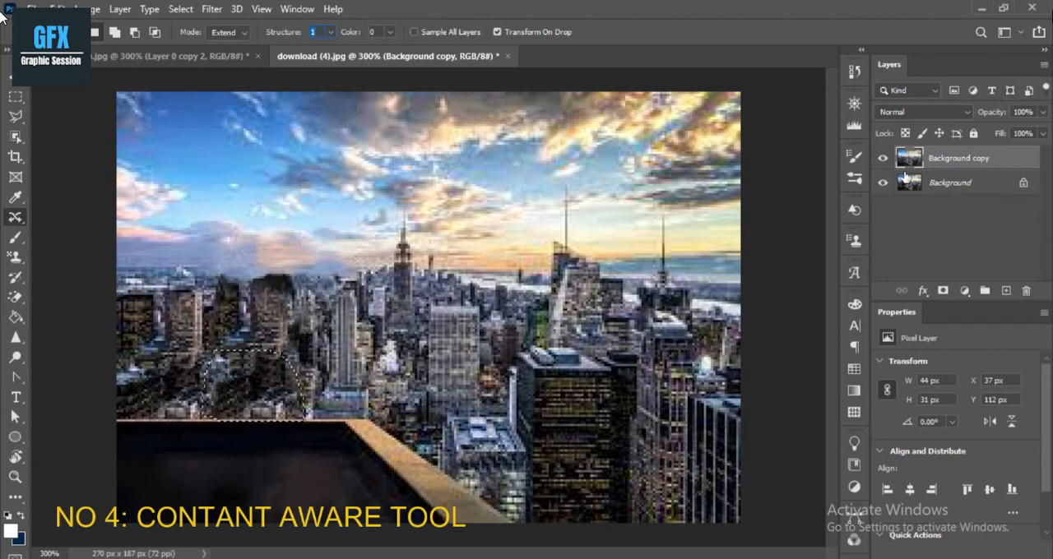
# Unlock the Background layer and compare the skyline with and without Background copy, clearing the selection.
pyautogui.click(1022, 184)
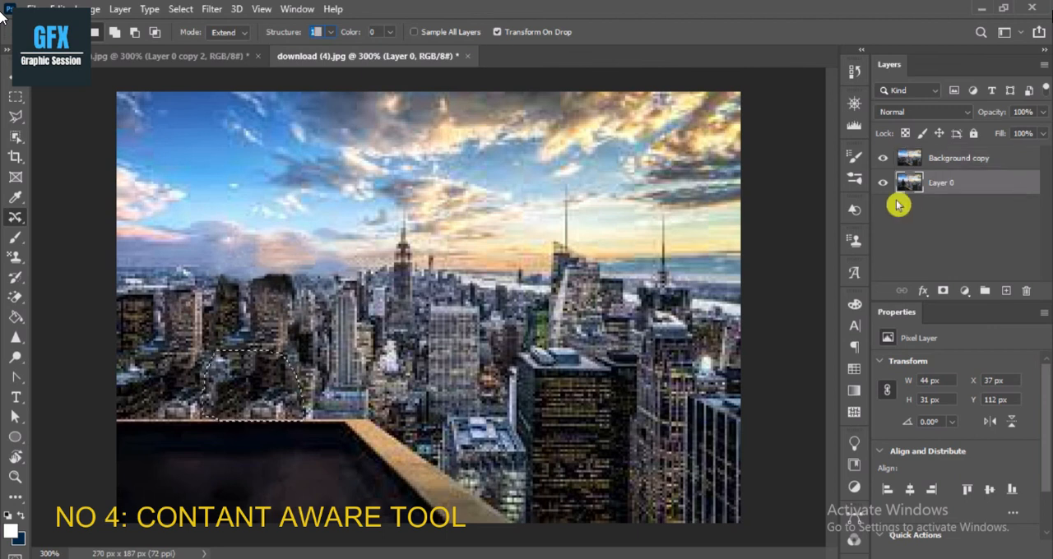
pyautogui.click(881, 160)
pyautogui.click(882, 160)
pyautogui.click(881, 161)
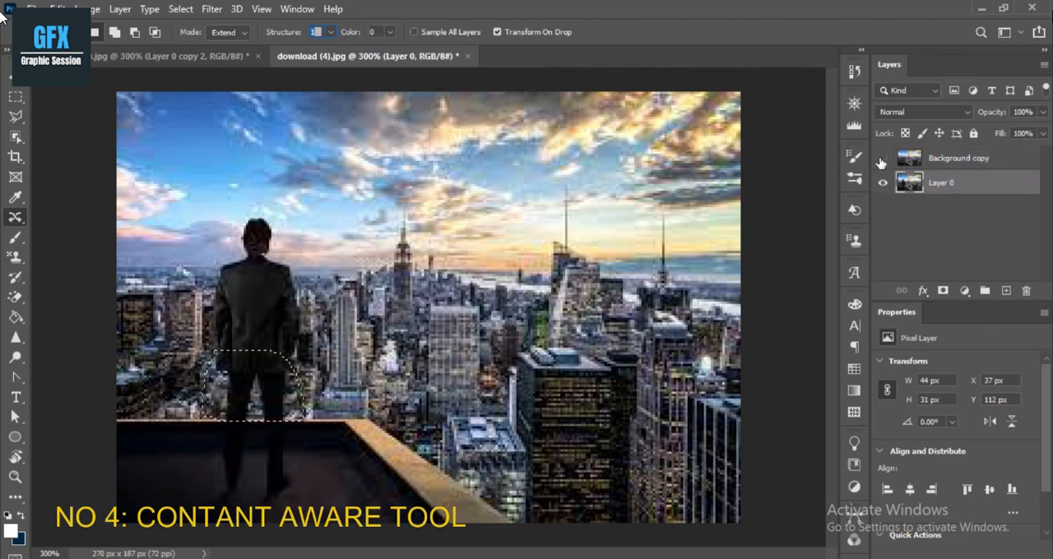
pyautogui.click(881, 160)
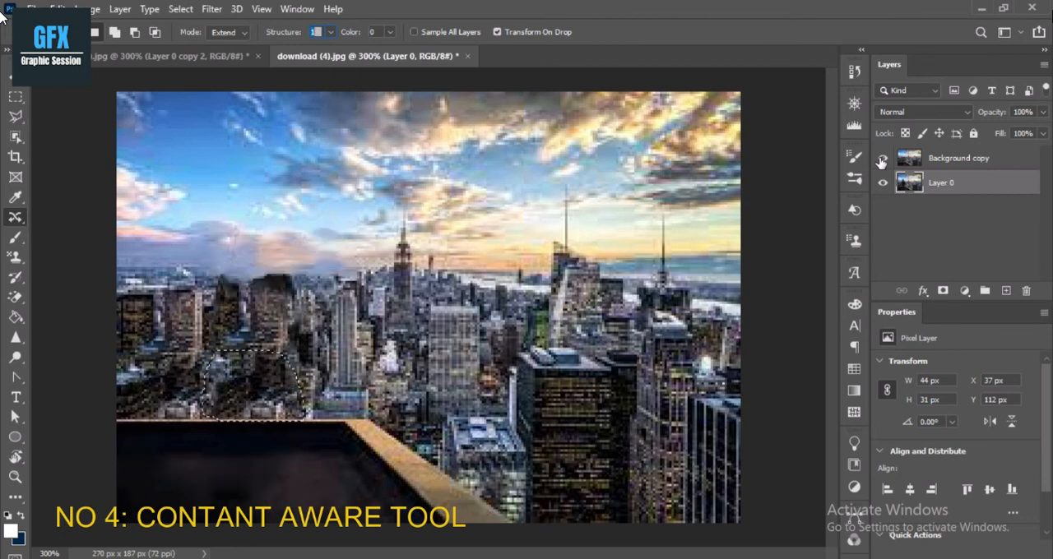
pyautogui.click(417, 247)
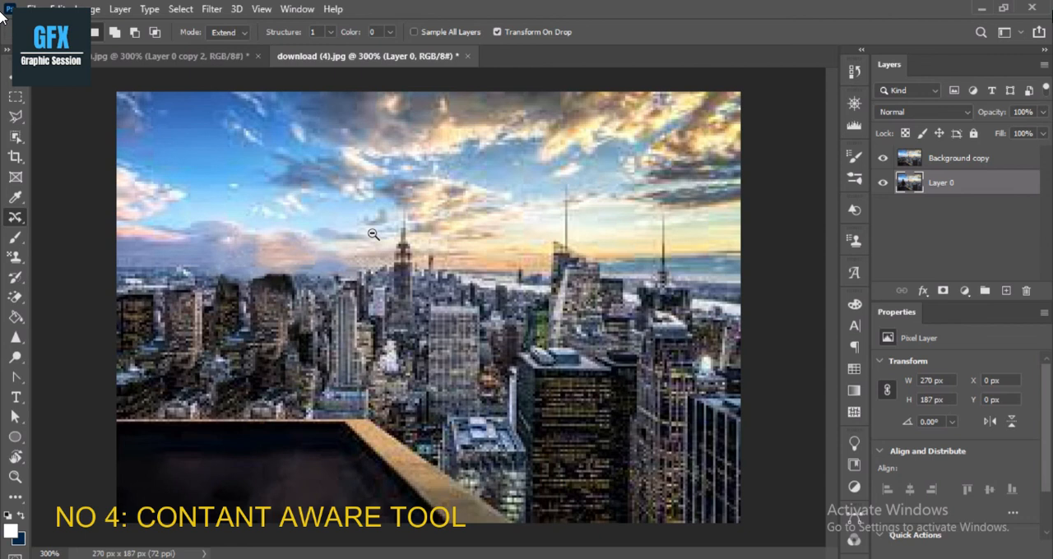
pyautogui.keyDown('alt'); pyautogui.click(372, 235); pyautogui.keyUp('alt')
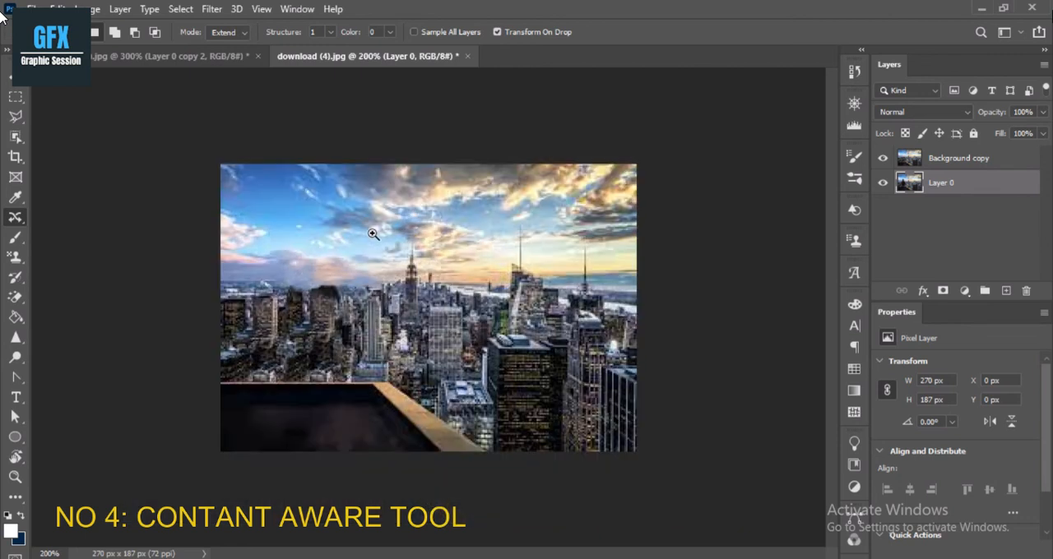
# Toggle the Background copy layer's visibility repeatedly to compare the retouched skyline with the original, leaving the layer visible.
pyautogui.click(883, 160)
pyautogui.click(883, 160)
pyautogui.click(884, 160)
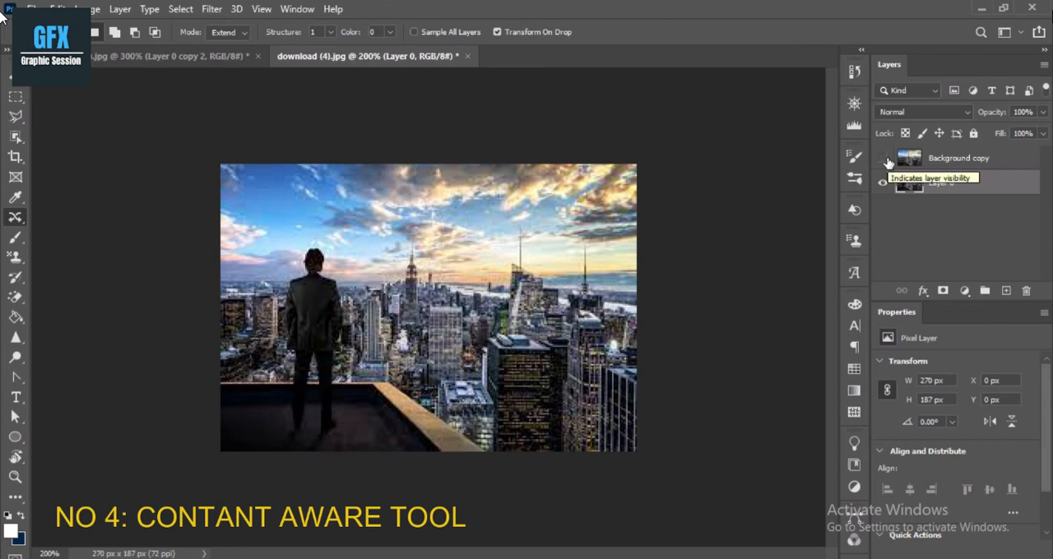
pyautogui.click(885, 160)
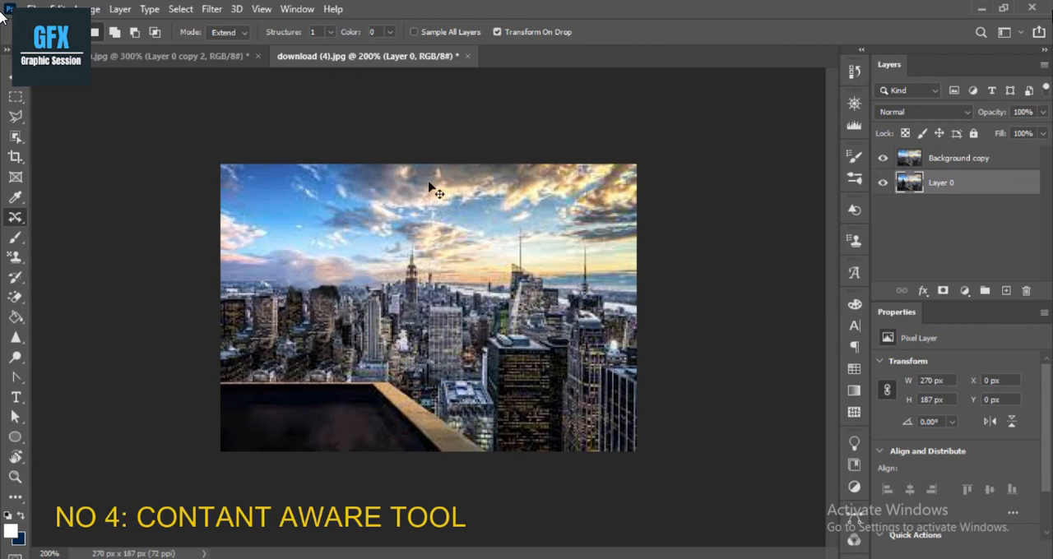
# Save a copy of the skyline as a JPEG named sjscc in the background folder, with quality 12 (Maximum) and the Progressive format.
pyautogui.hotkey('ctrl', 'shift', 's')
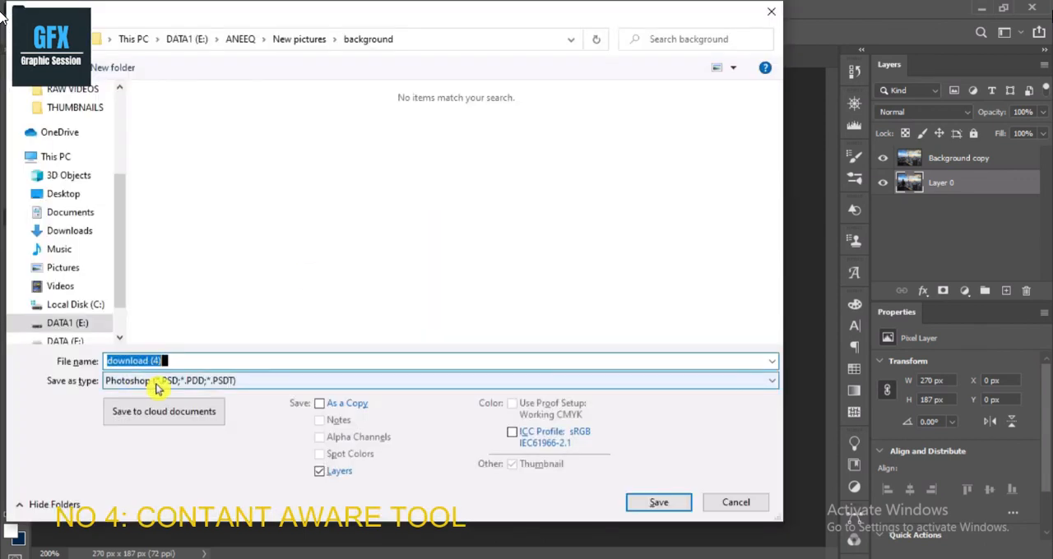
pyautogui.click(157, 386)
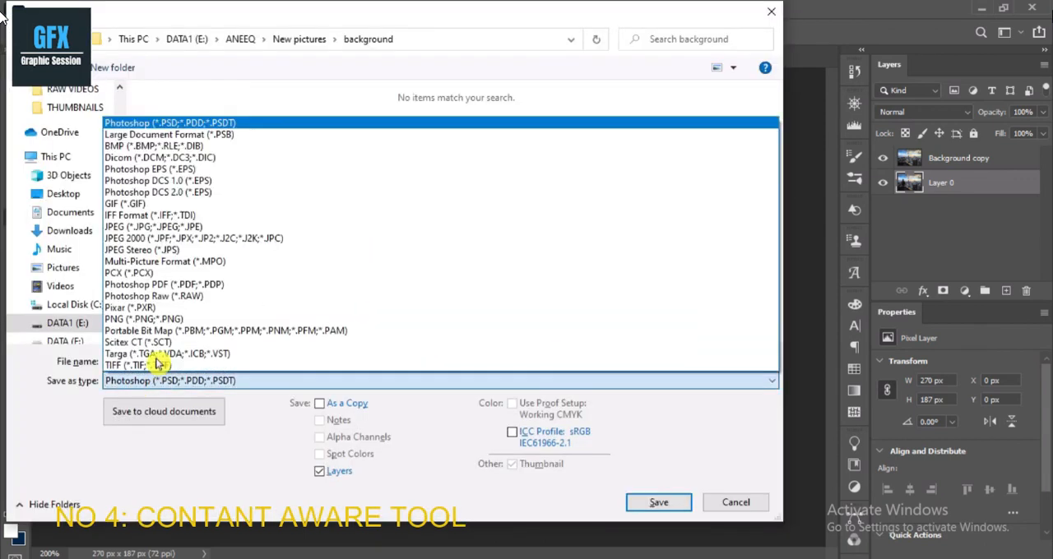
pyautogui.click(164, 232)
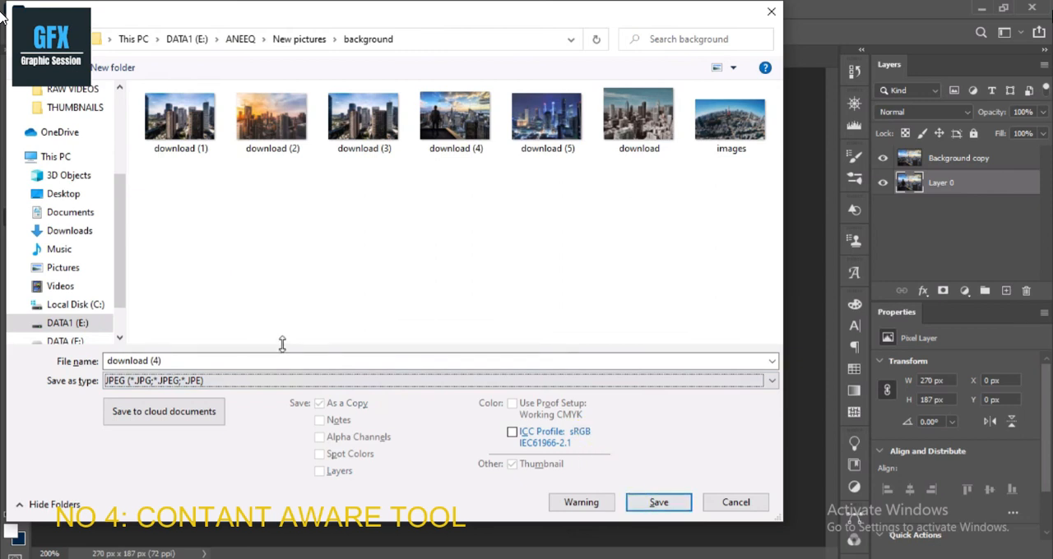
pyautogui.click(167, 361)
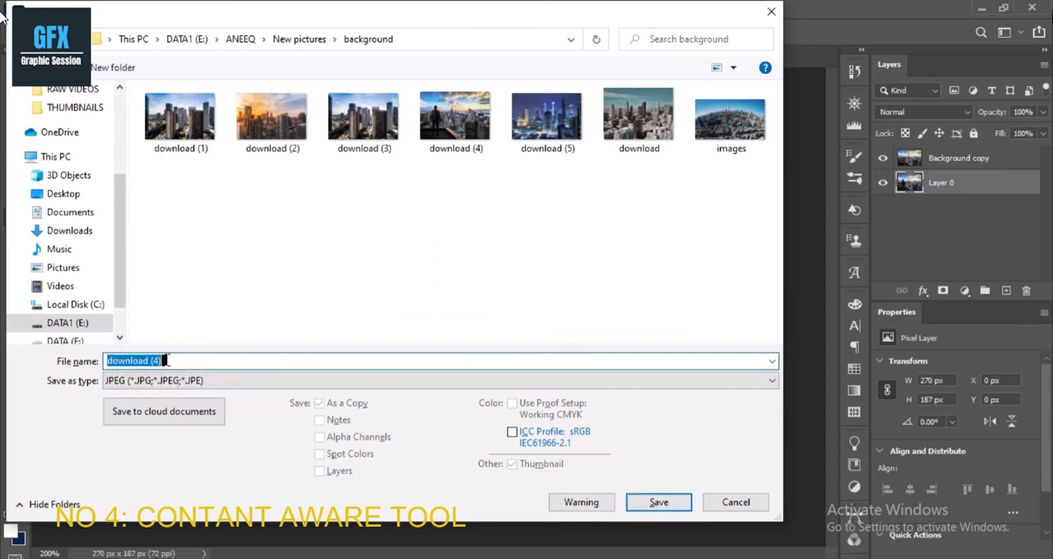
pyautogui.press('BackSpace')
pyautogui.press('BackSpace')
pyautogui.write('sjscc')
pyautogui.click(660, 503)
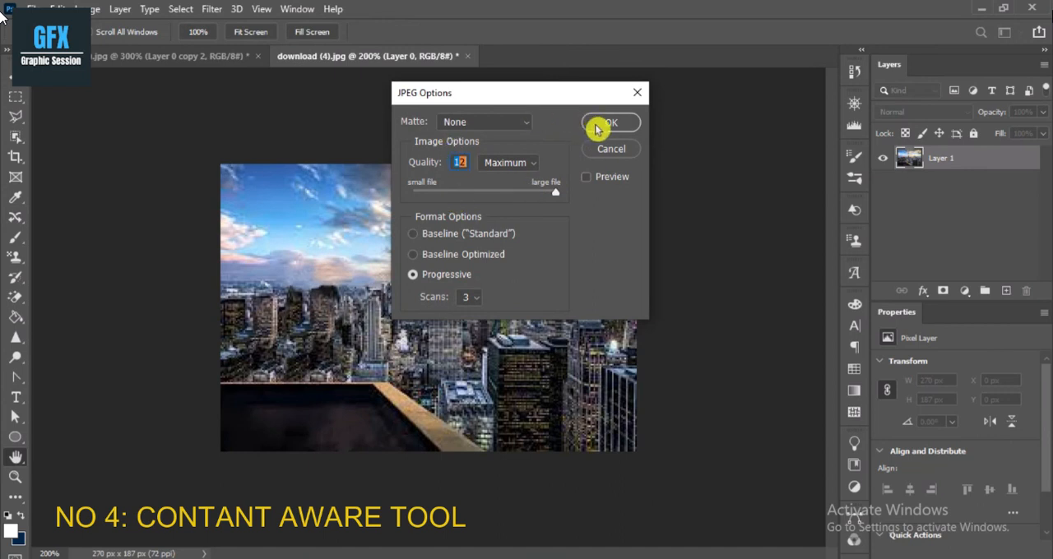
pyautogui.click(607, 123)
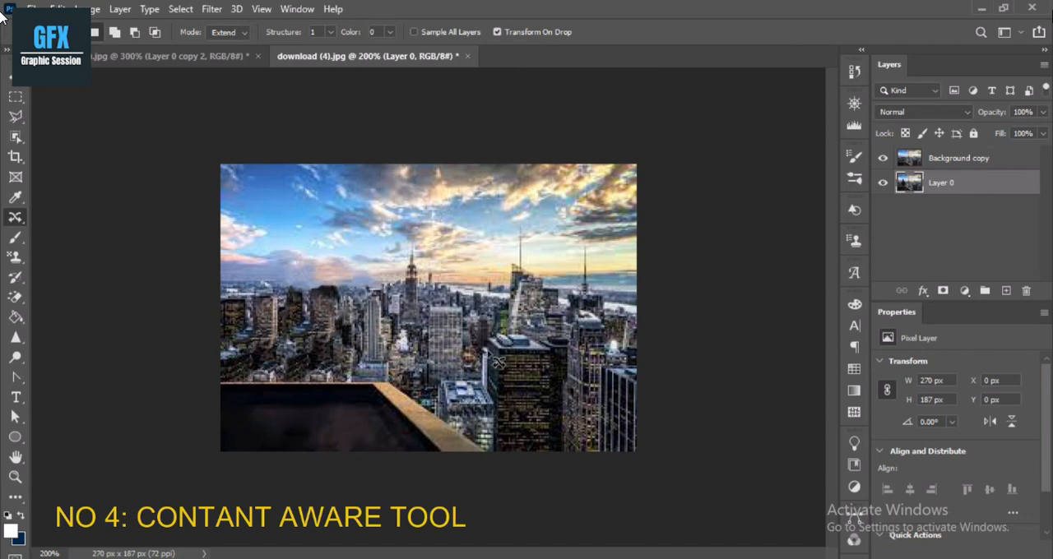
# Return to the retouched portrait document, deselect, and minimize Photoshop.
pyautogui.click(136, 58)
pyautogui.hotkey('ctrl', 'd')
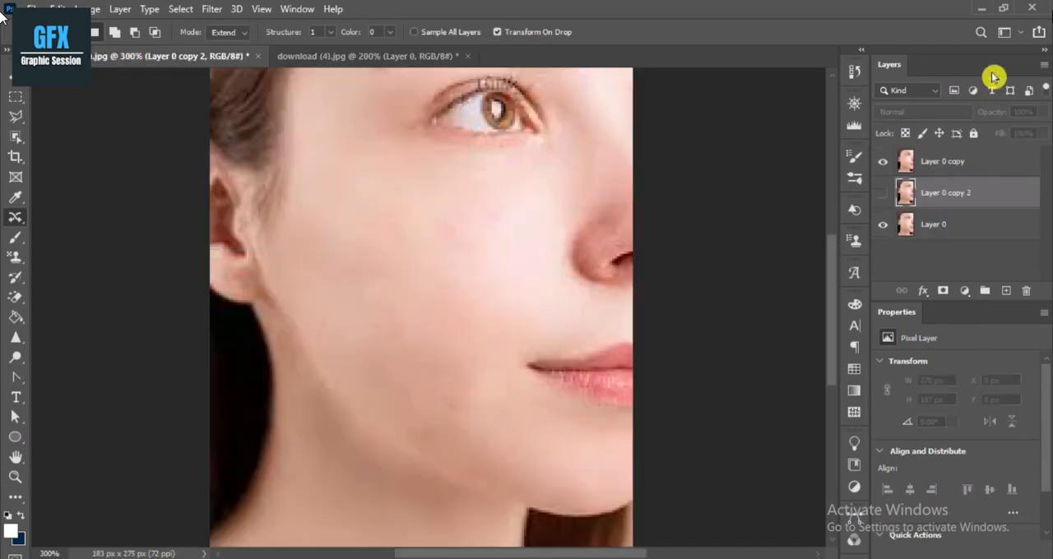
pyautogui.click(987, 11)
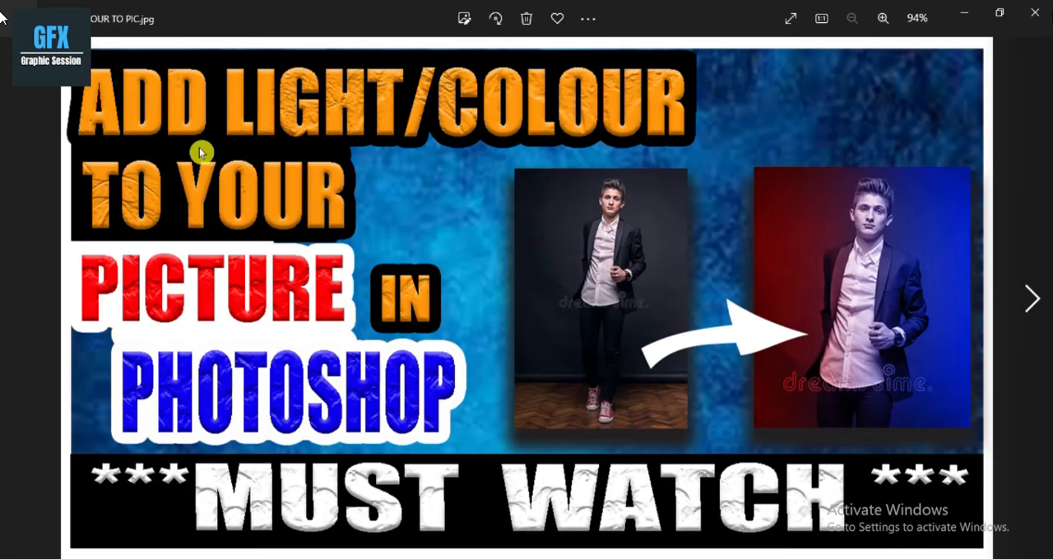
# In the photo viewer, inspect the light and colour tutorial thumbnail up close and browse on to the passport picture course thumbnail.
pyautogui.scroll(3, 199, 150)
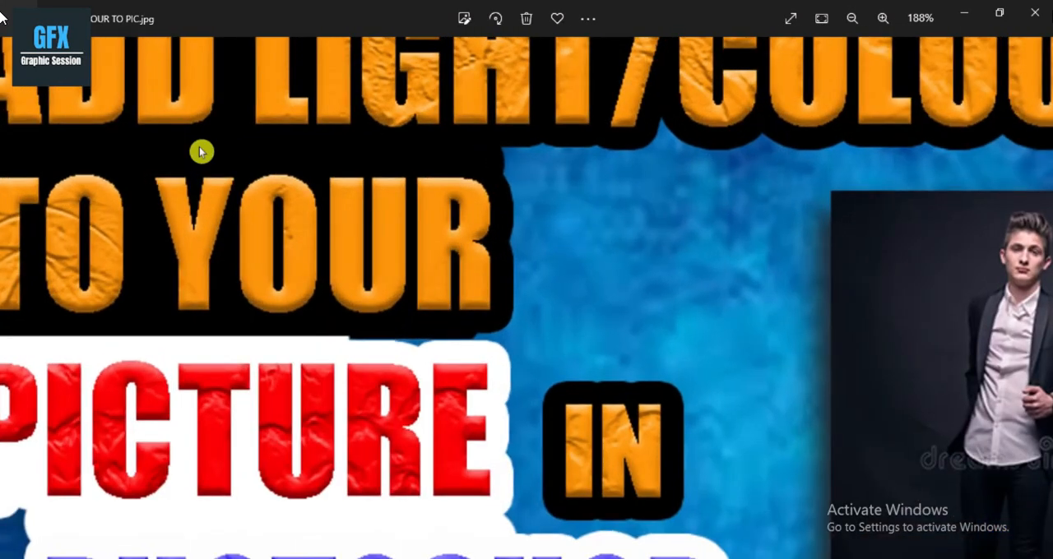
pyautogui.scroll(-3, 199, 148)
pyautogui.press('Right')
pyautogui.press('Right')
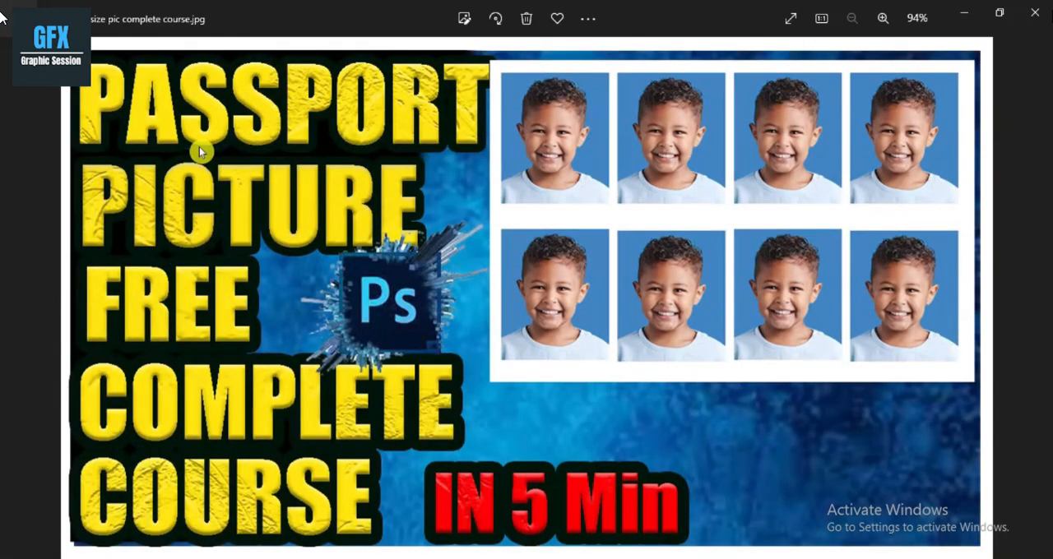